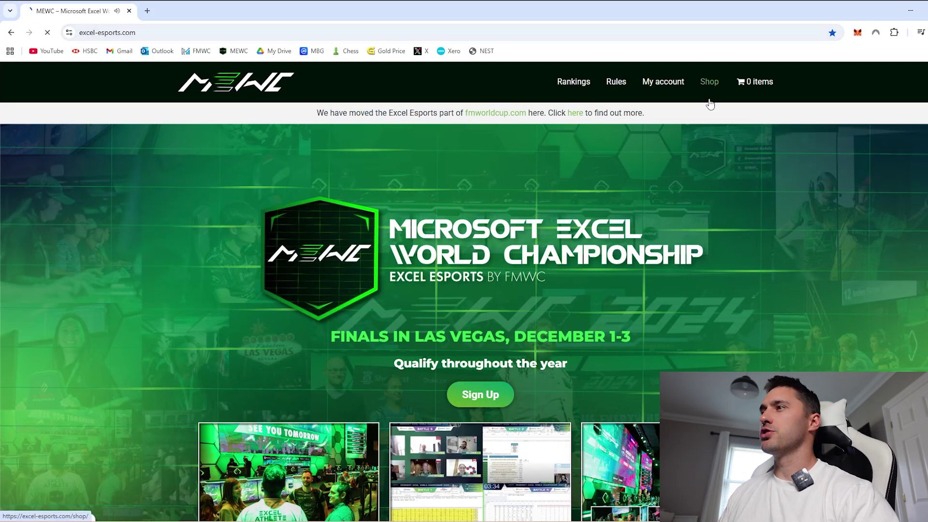
Open Shop > Case Studies > Excel Esports and sort the cases by price, low to high.
click(711, 83)
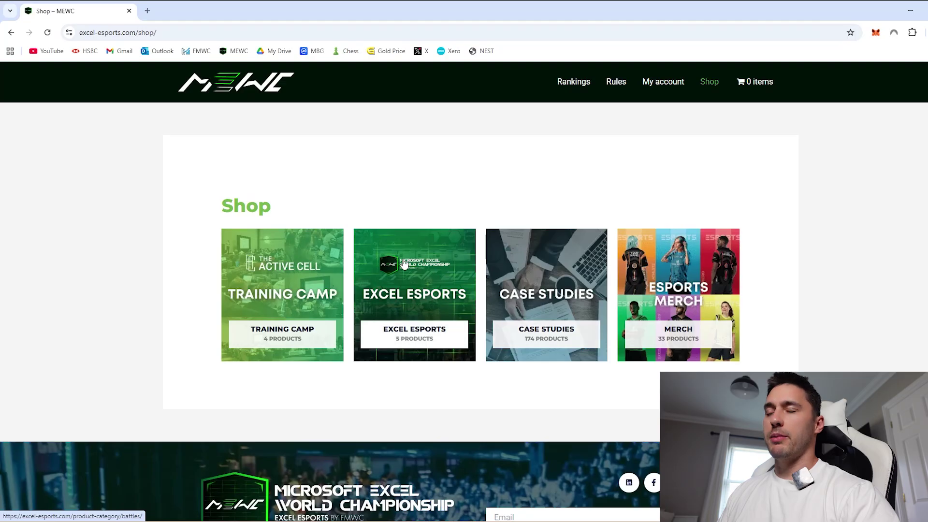
click(545, 288)
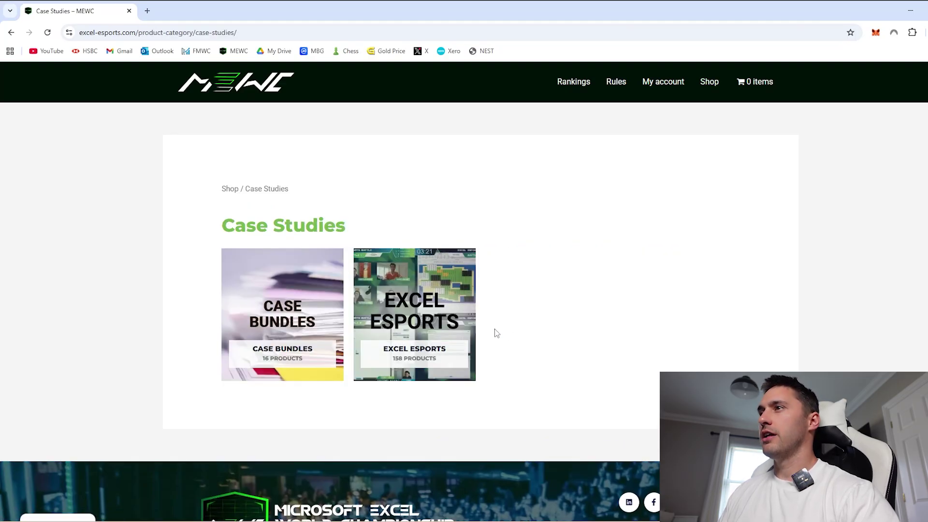
click(419, 313)
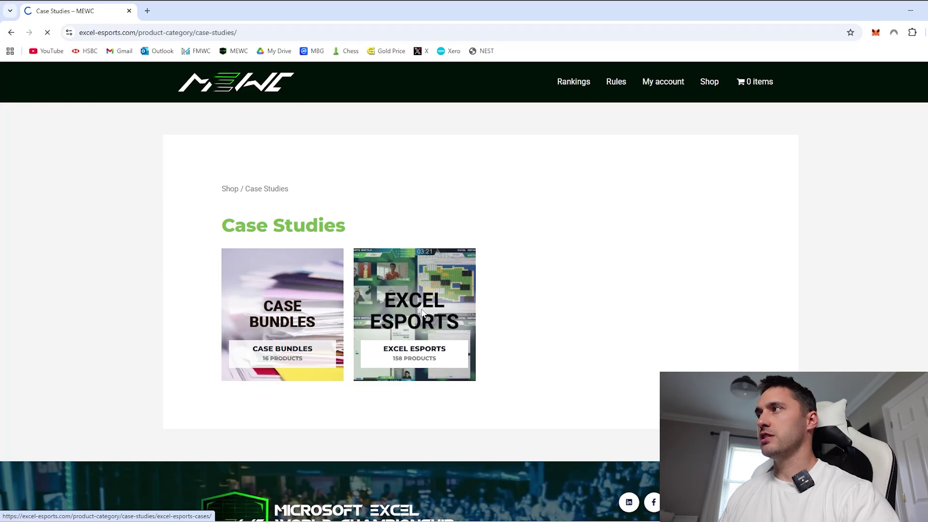
click(801, 292)
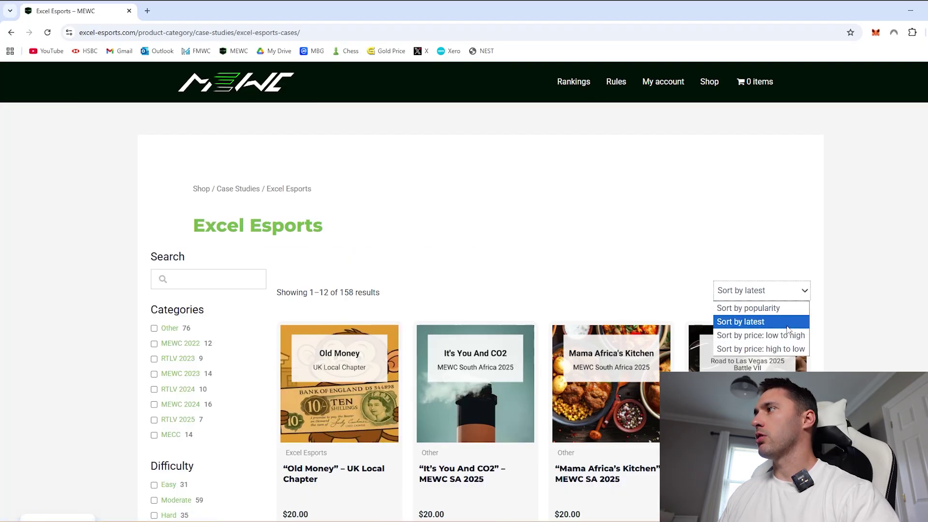
click(735, 333)
scroll(803, 292, down, 7)
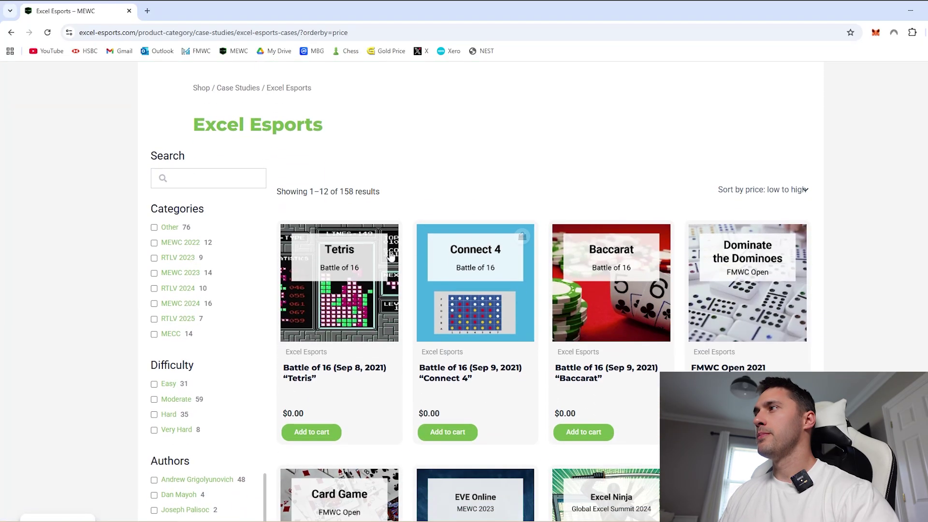
scroll(753, 263, down, 8)
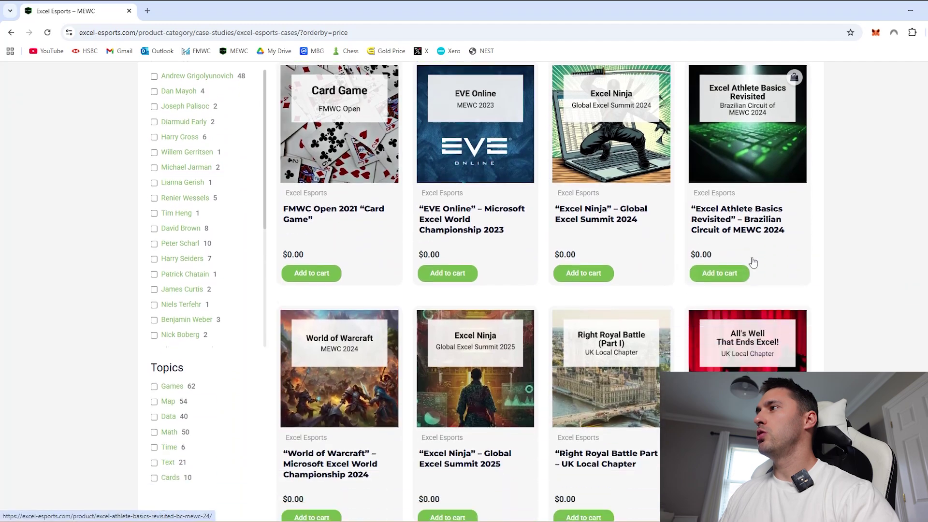
scroll(742, 180, up, 1)
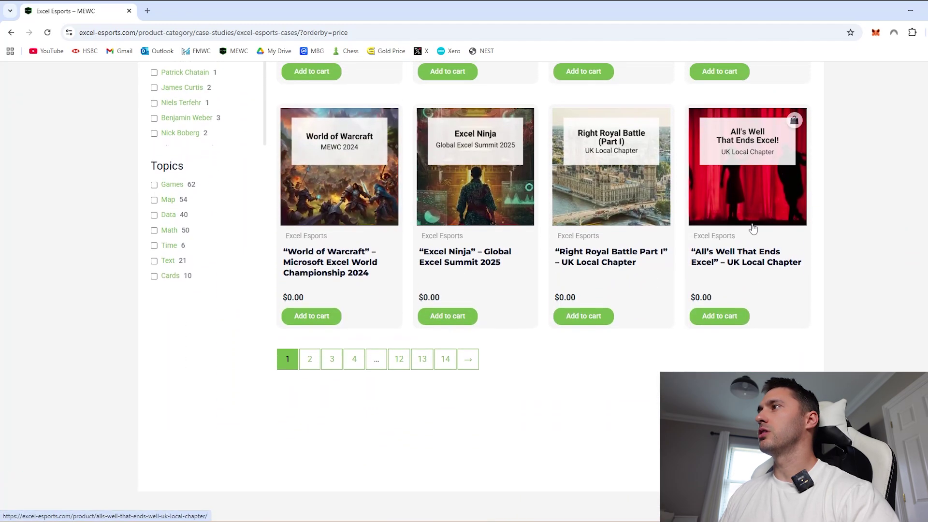
scroll(646, 260, up, 2)
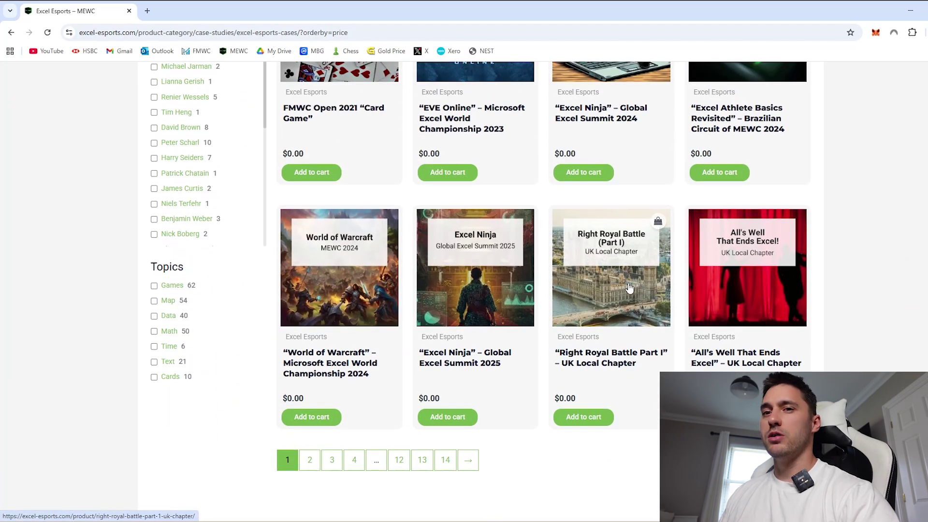
scroll(510, 313, up, 2)
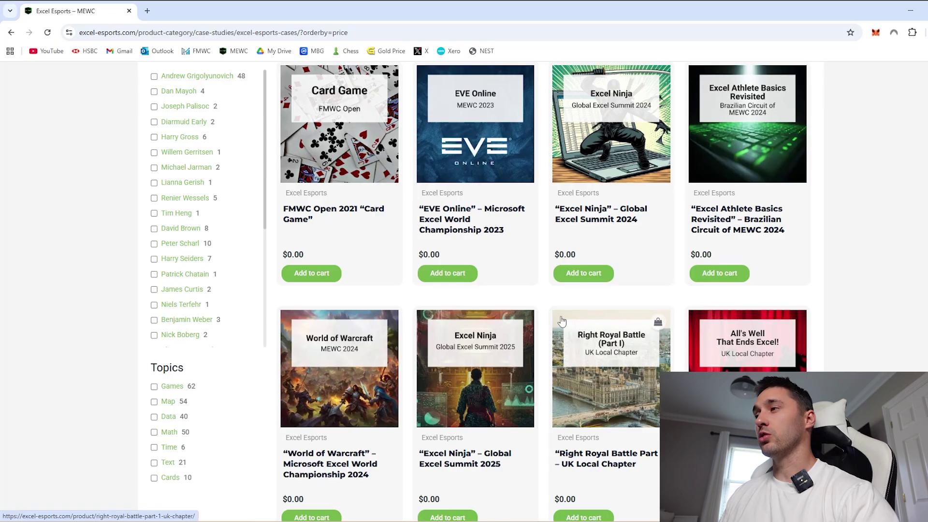
scroll(561, 319, down, 3)
scroll(561, 319, up, 14)
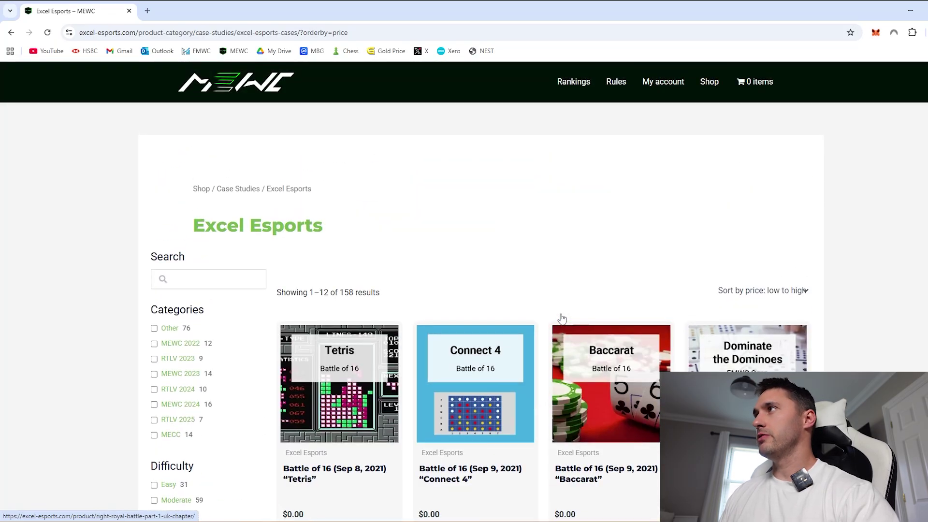
Go to the shop's Excel Esports category and open the Seasonal Pass 2025 product.
click(709, 82)
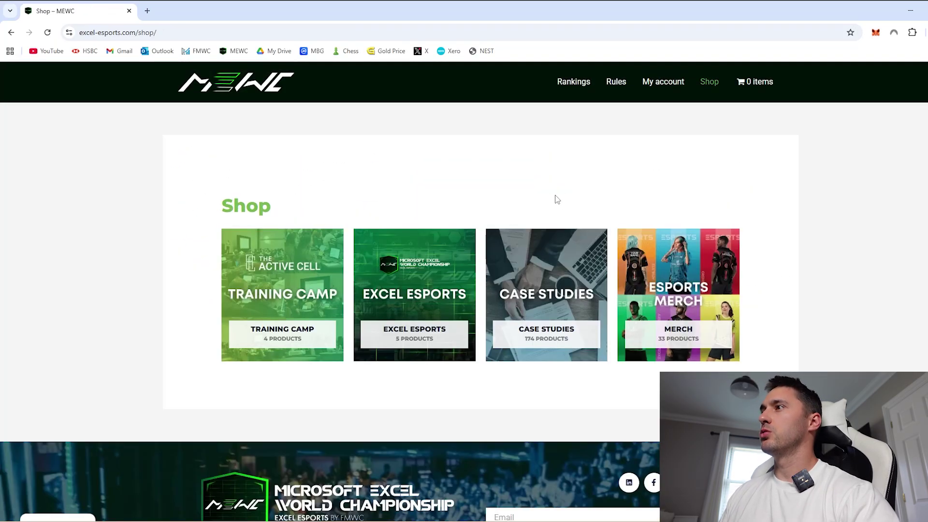
click(434, 303)
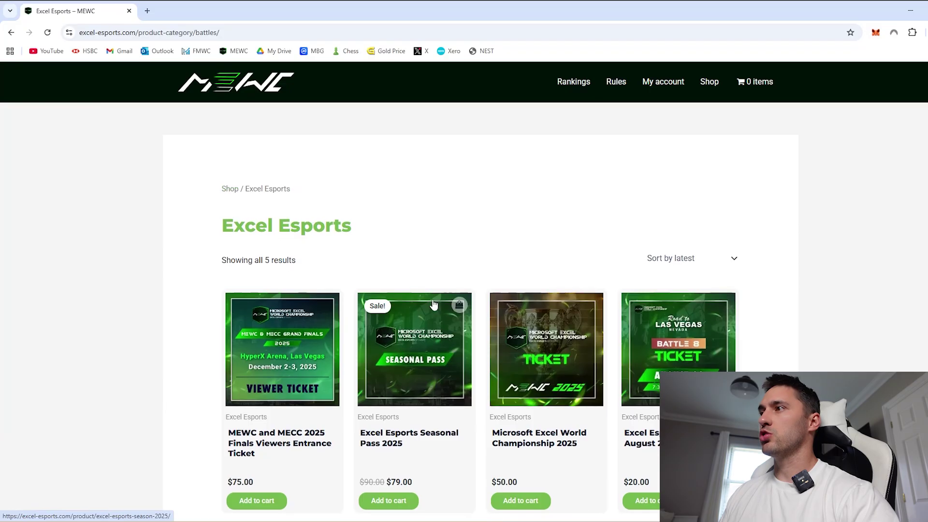
scroll(434, 304, down, 3)
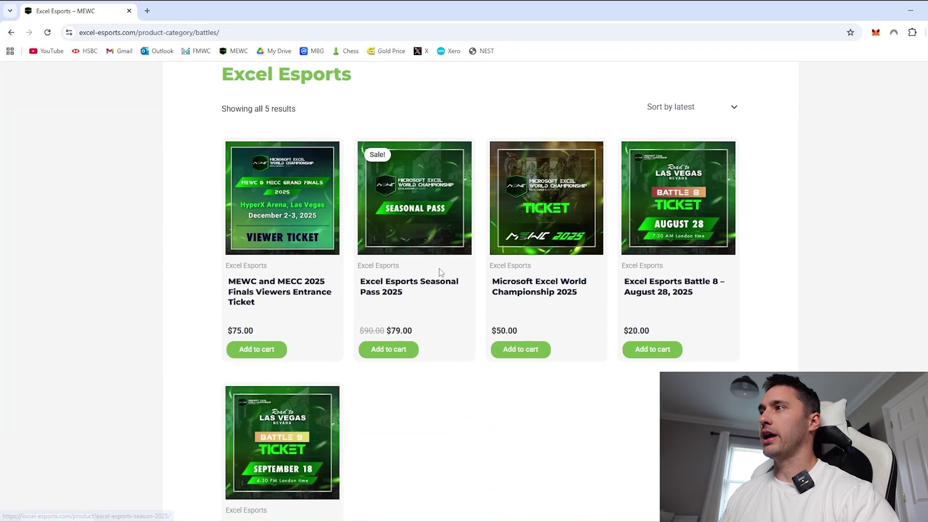
click(393, 293)
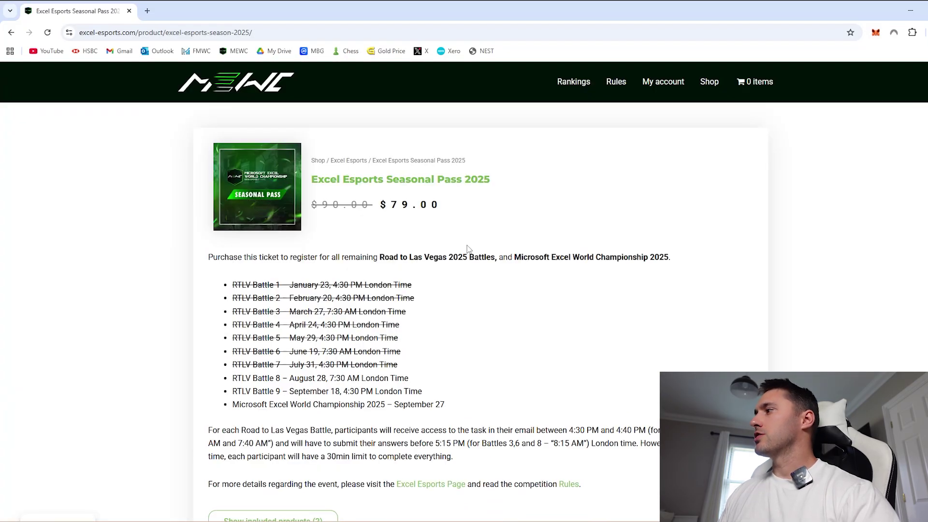
Highlight the $79.00 sale price and the list of remaining battles on the product page.
drag(362, 205, 461, 214)
click(461, 214)
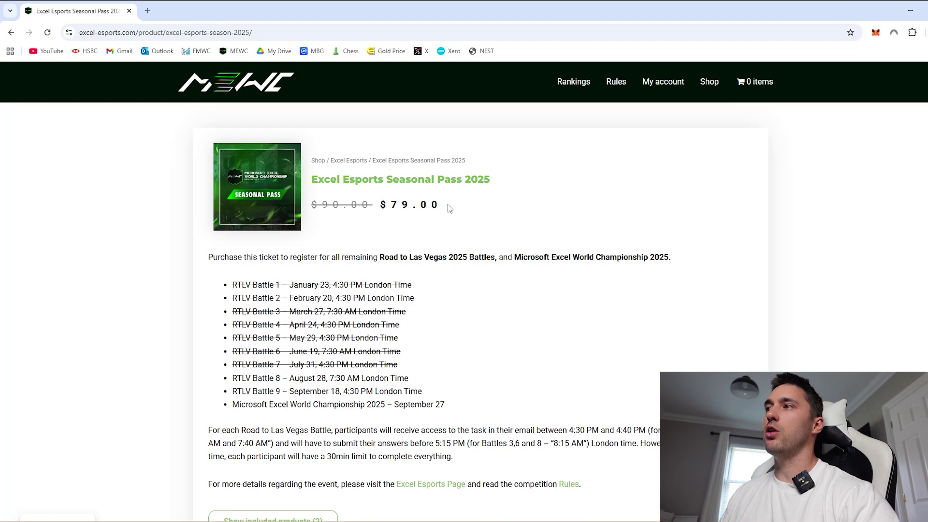
scroll(414, 307, down, 1)
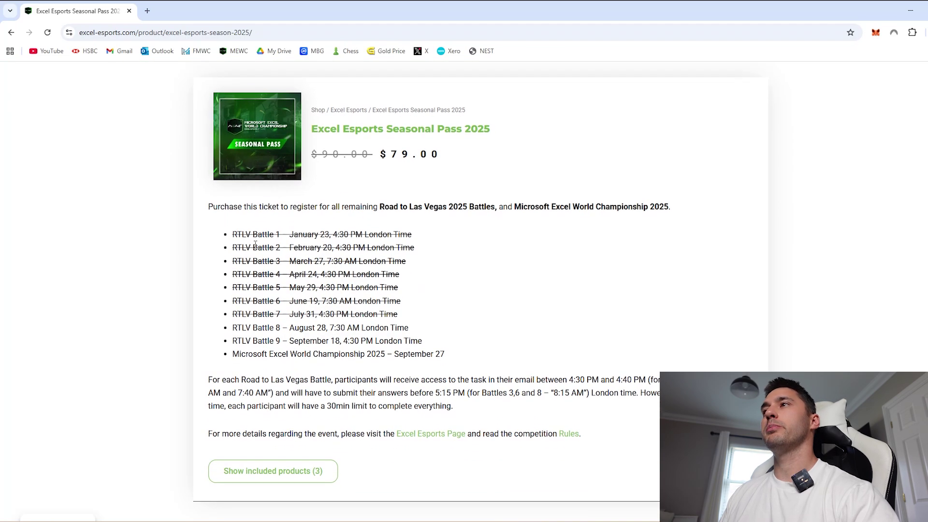
drag(235, 234, 460, 354)
click(460, 353)
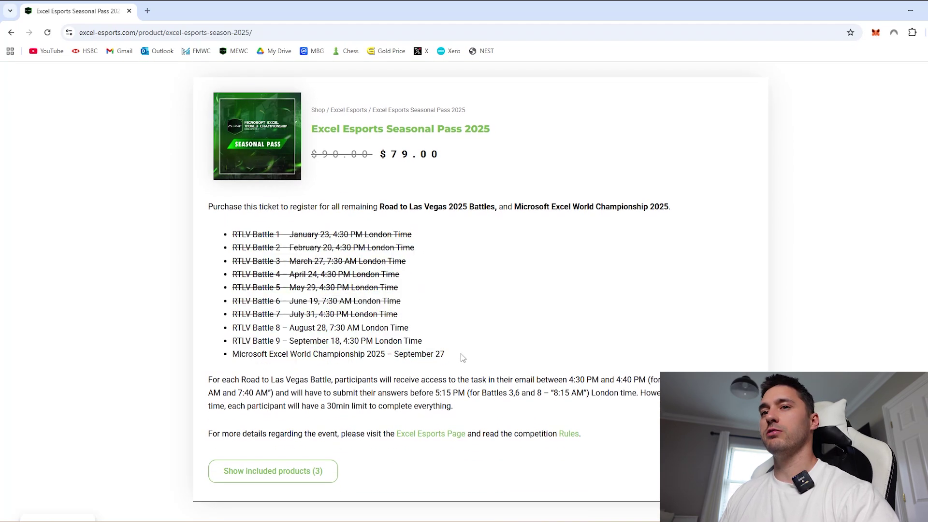
scroll(437, 337, up, 1)
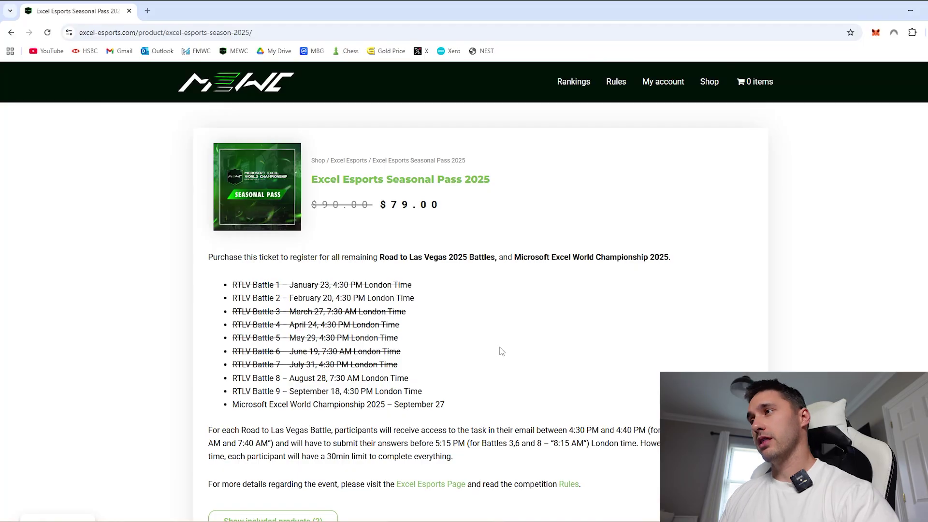
scroll(483, 348, down, 1)
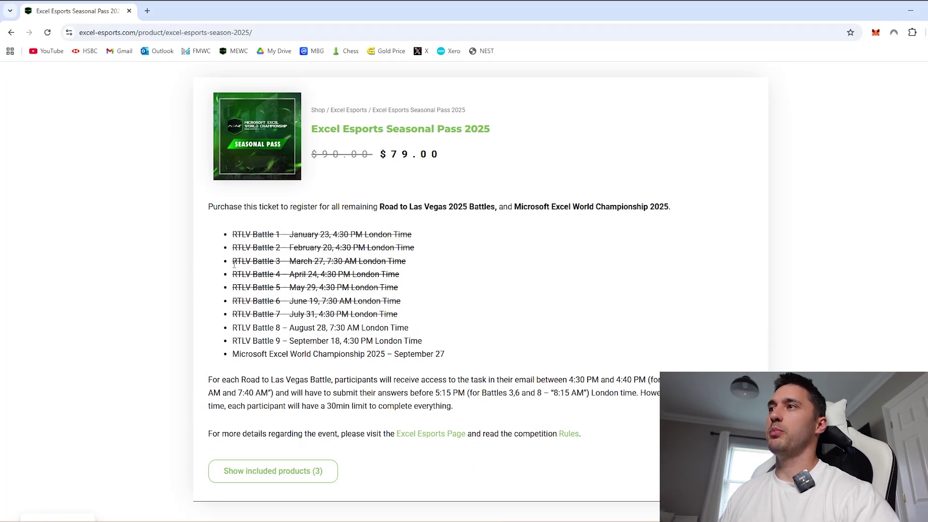
Highlight the RTLV Battle 3, Battle 1 and Battle 8 lines and the $79.00 price in turn.
drag(234, 264, 421, 265)
click(428, 269)
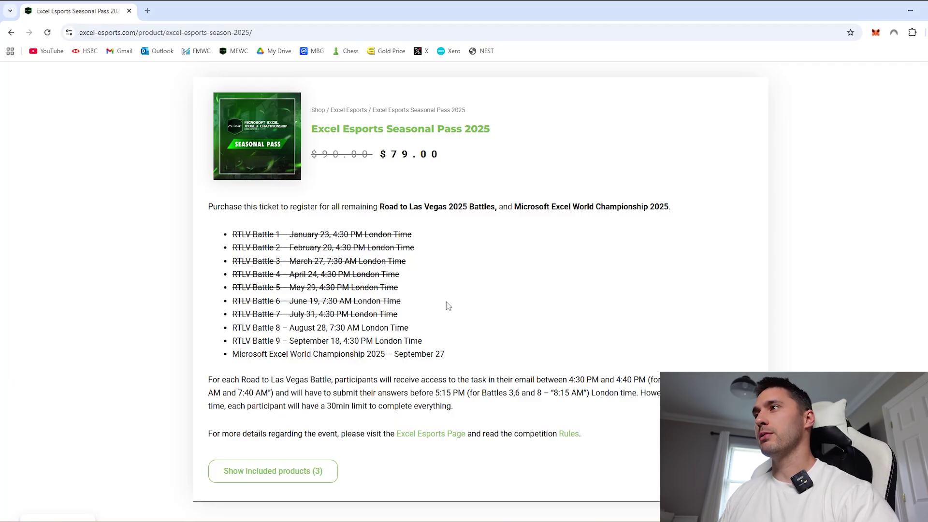
drag(234, 234, 415, 234)
click(423, 233)
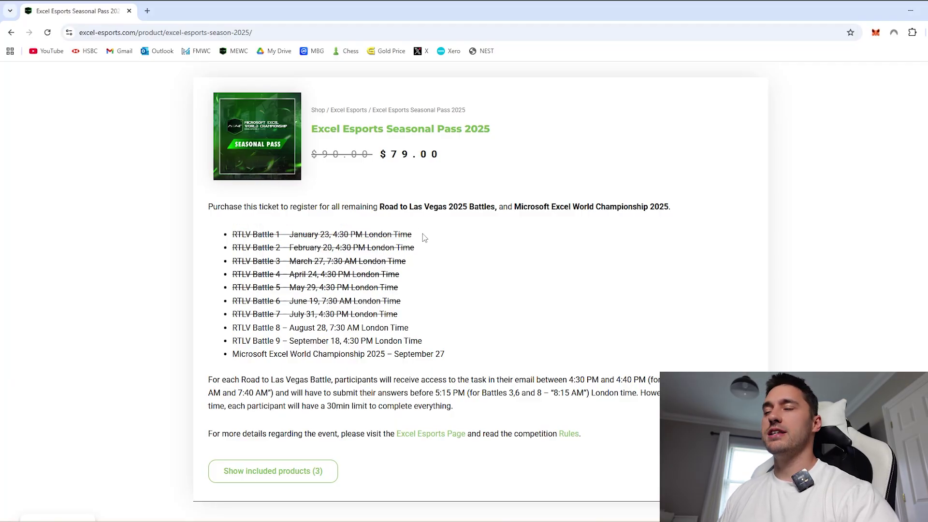
drag(458, 166, 378, 156)
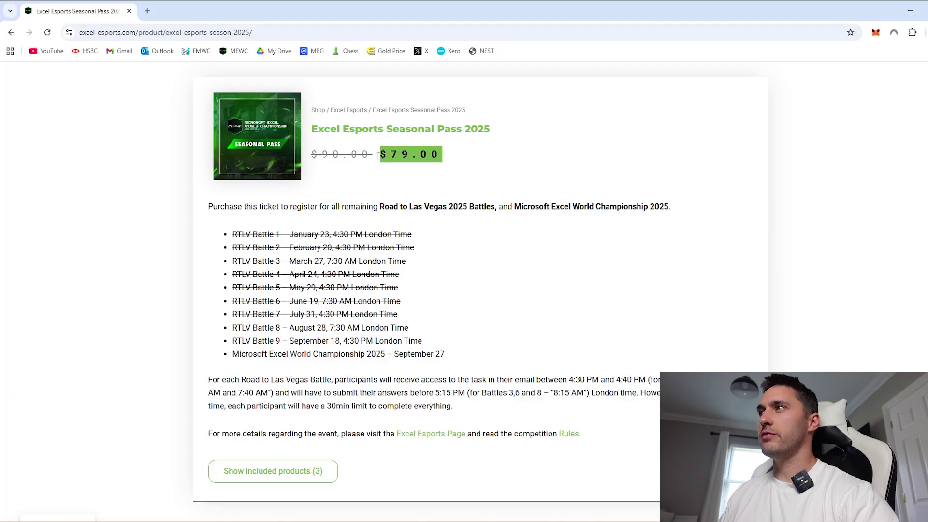
click(445, 277)
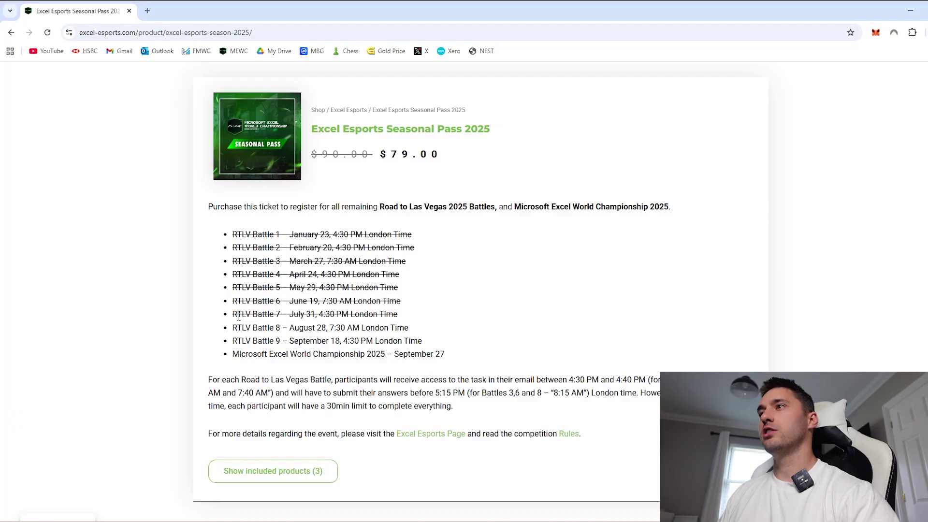
drag(234, 327, 429, 331)
click(431, 331)
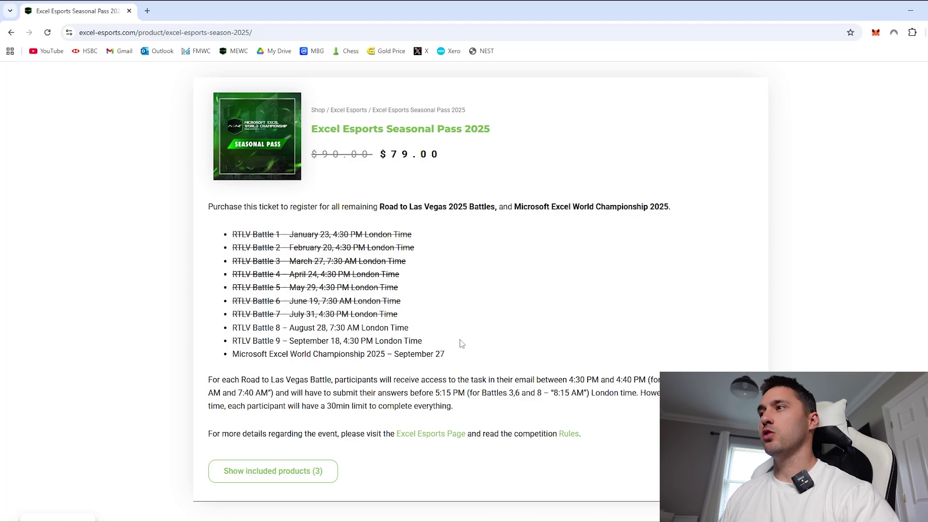
Scroll down and re-highlight the RTLV Battle 8 line in the schedule.
scroll(432, 364, down, 1)
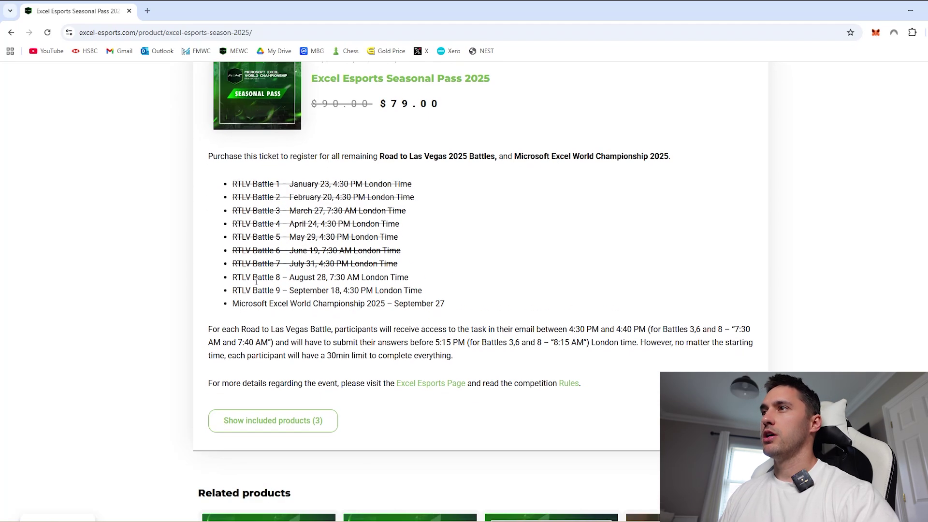
mouse_move(233, 277)
mouse_down()
mouse_move(406, 278)
mouse_move(227, 285)
mouse_up()
click(419, 282)
click(422, 282)
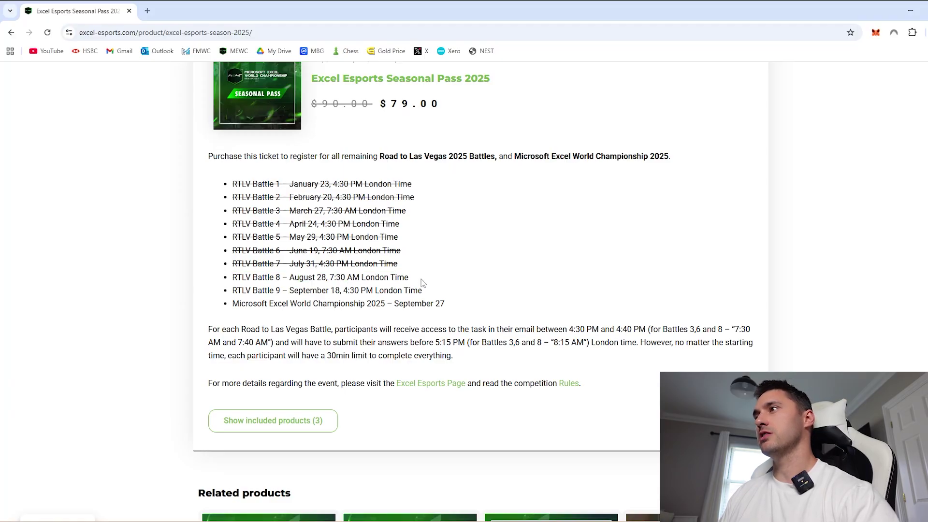
drag(416, 282, 210, 287)
click(434, 284)
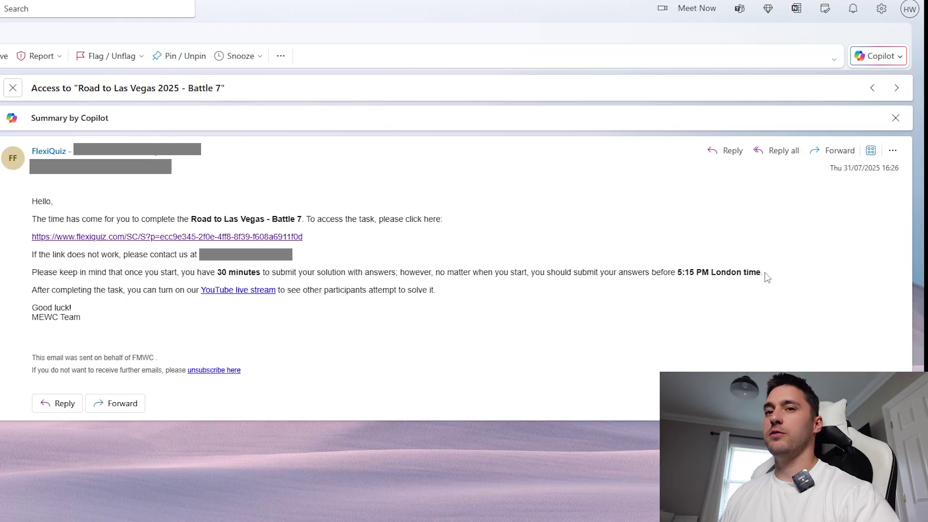
Highlight the 5:15 PM London time submission deadline in the Battle 7 access email.
drag(770, 272, 629, 273)
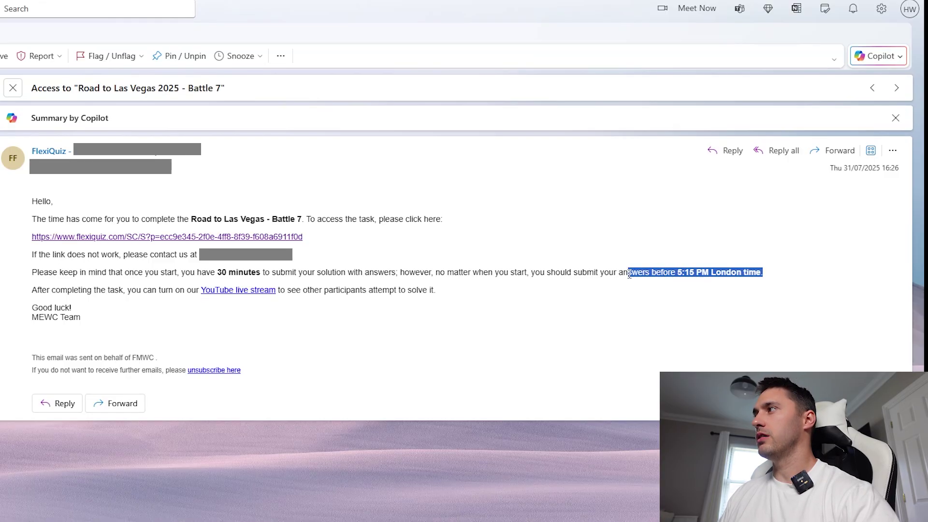
click(783, 275)
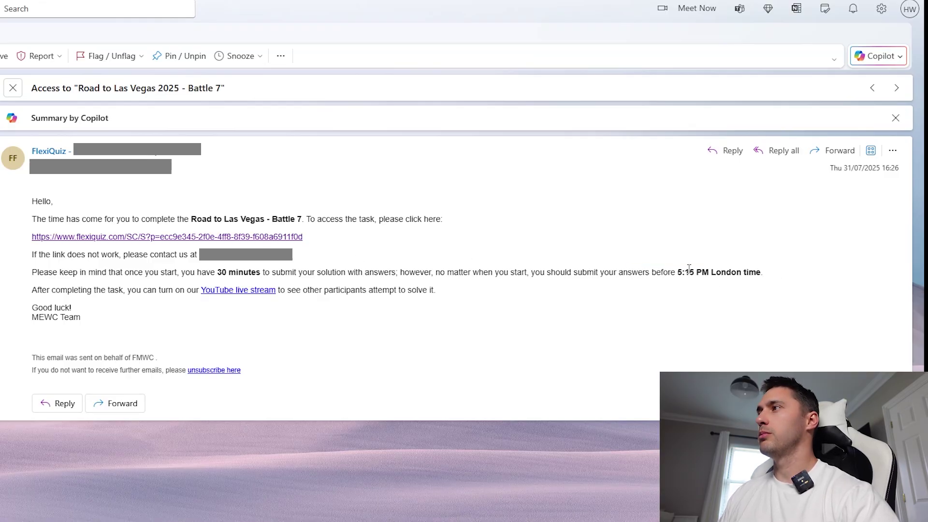
drag(767, 274, 667, 273)
click(688, 286)
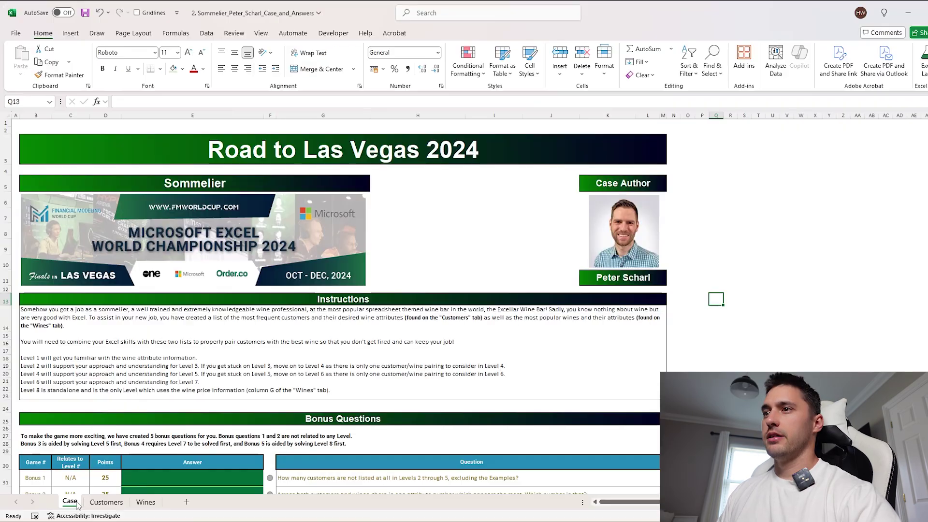
click(752, 365)
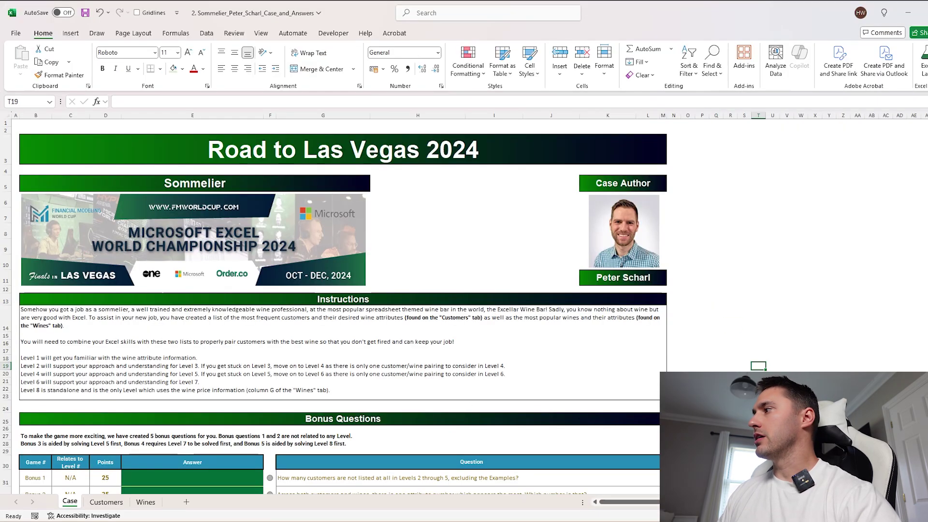
ctrl+scroll(358, 305, up, 2)
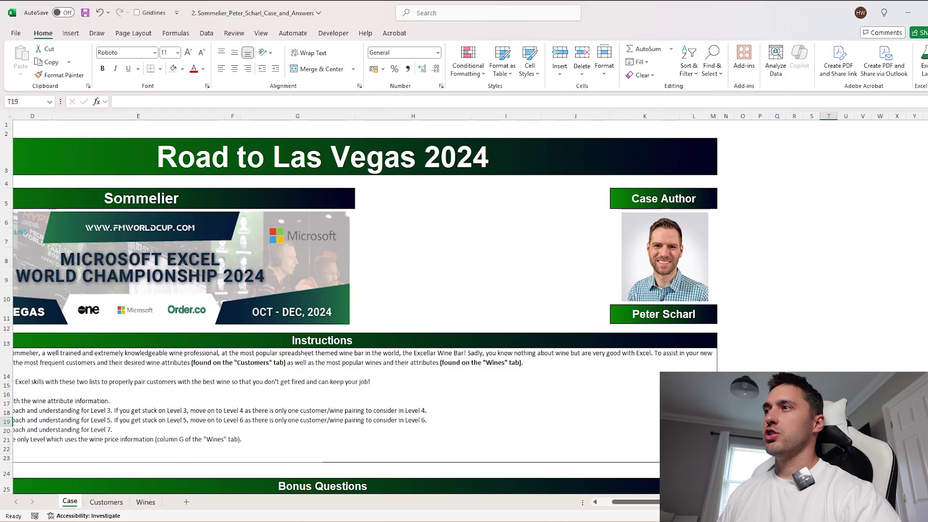
scroll(358, 304, left, 3)
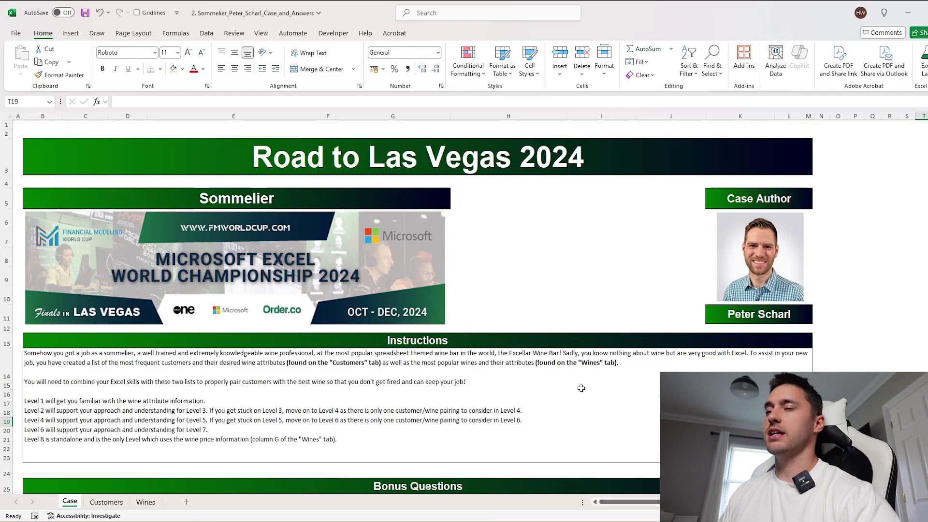
scroll(570, 327, down, 10)
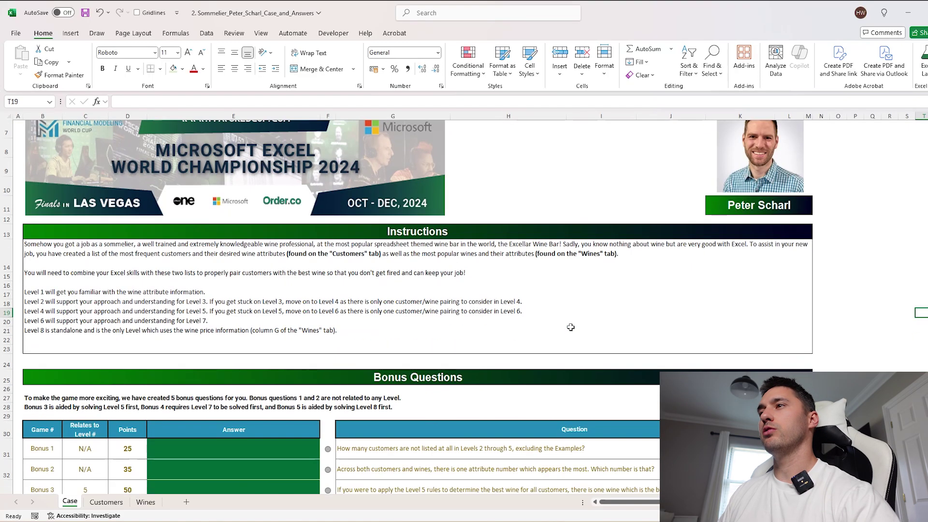
scroll(364, 339, up, 6)
drag(278, 287, 252, 375)
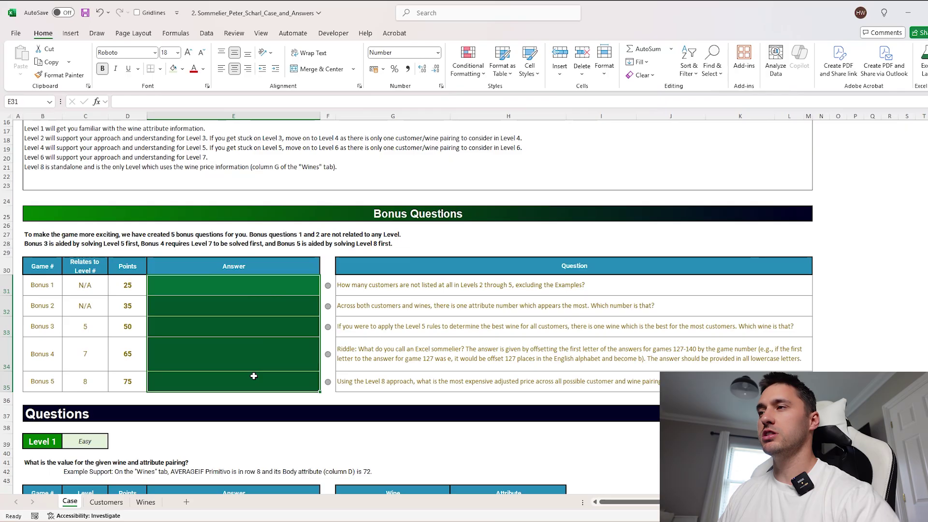
scroll(253, 375, down, 5)
drag(259, 324, 258, 422)
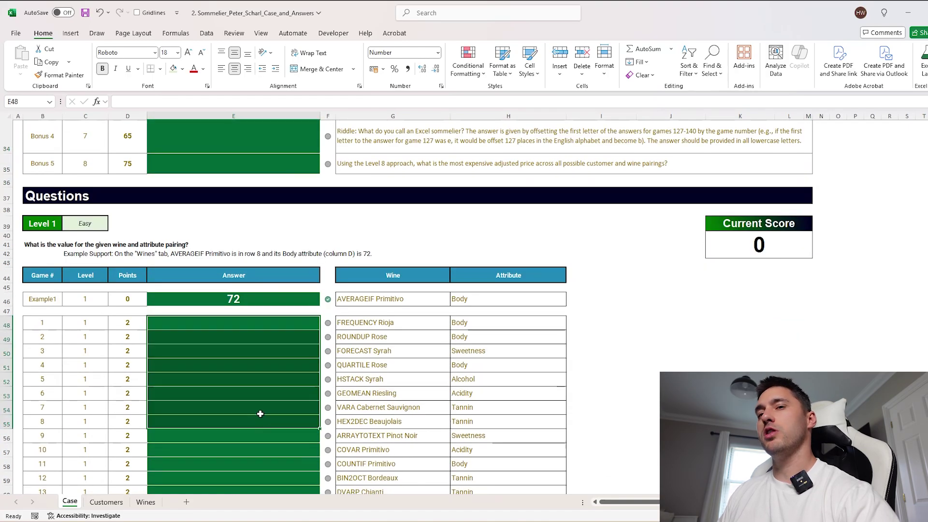
drag(255, 323, 258, 441)
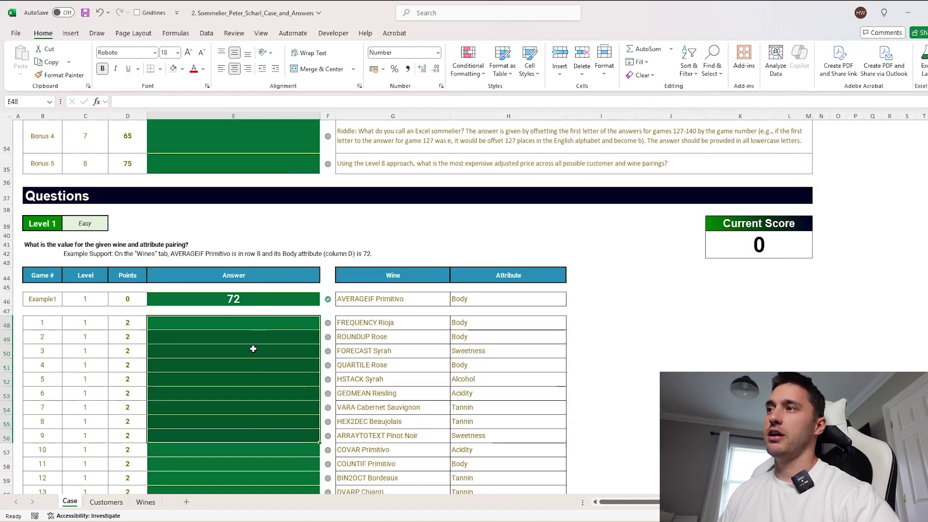
key(Down)
scroll(260, 414, up, 3)
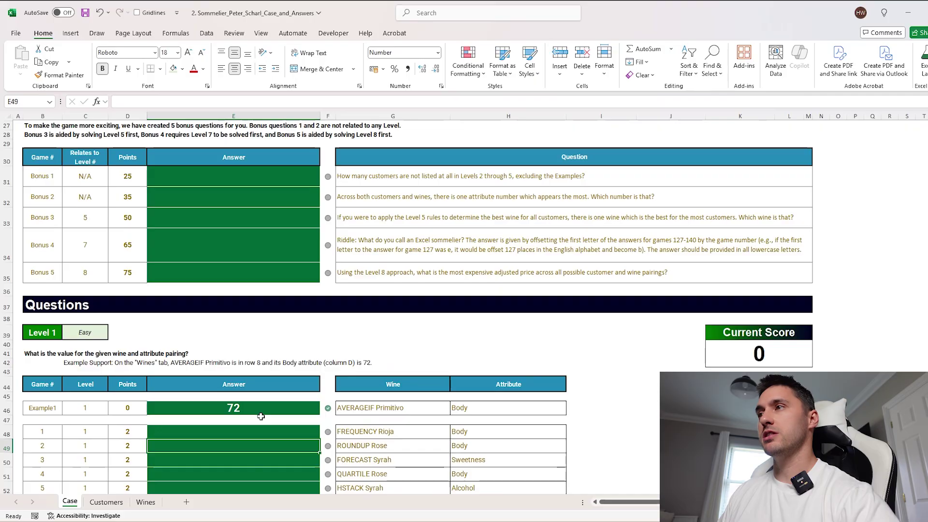
scroll(258, 413, down, 3)
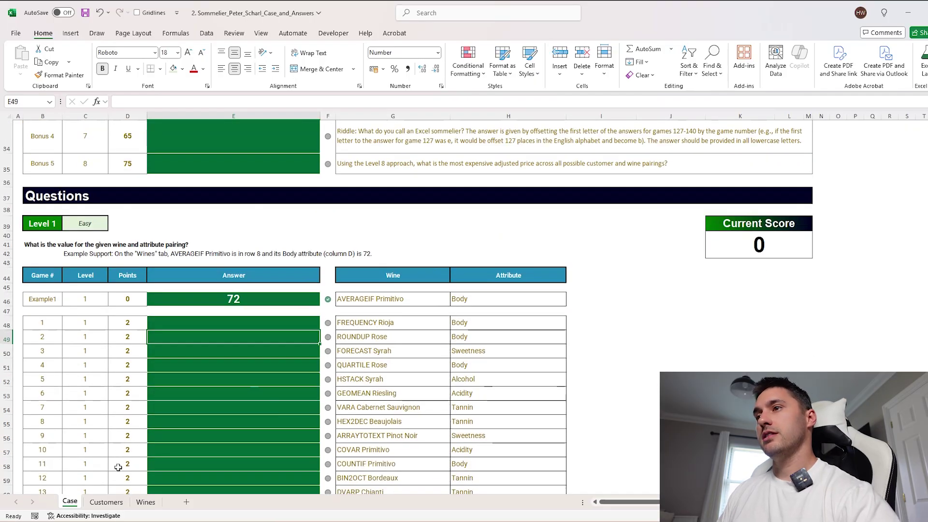
click(112, 502)
click(144, 503)
click(115, 503)
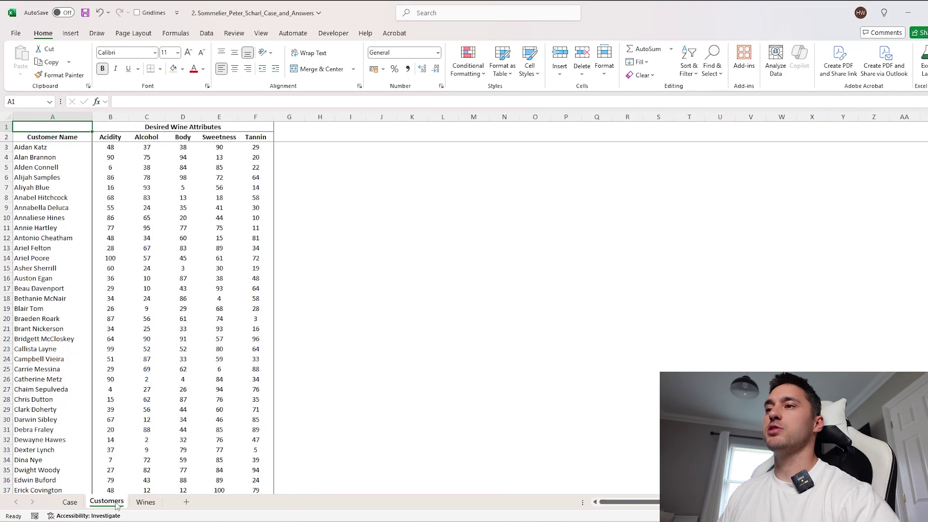
click(145, 503)
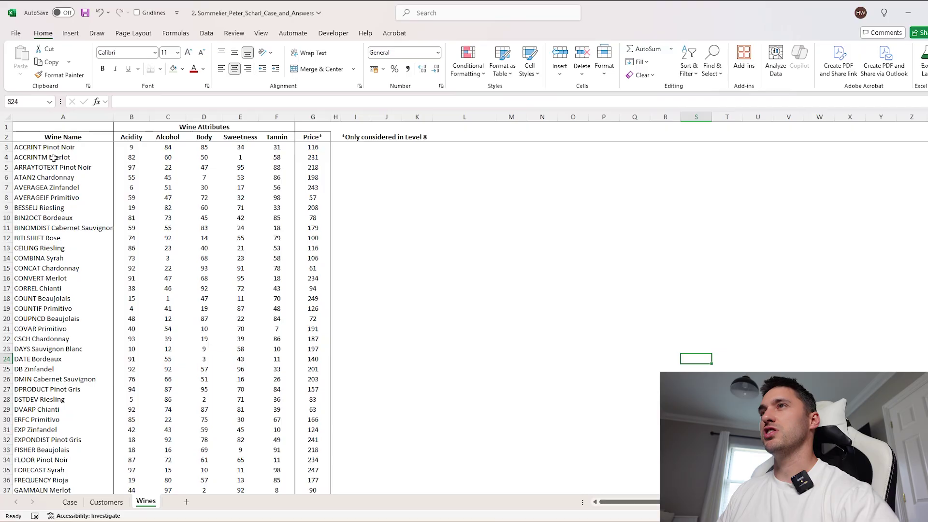
drag(54, 147, 327, 417)
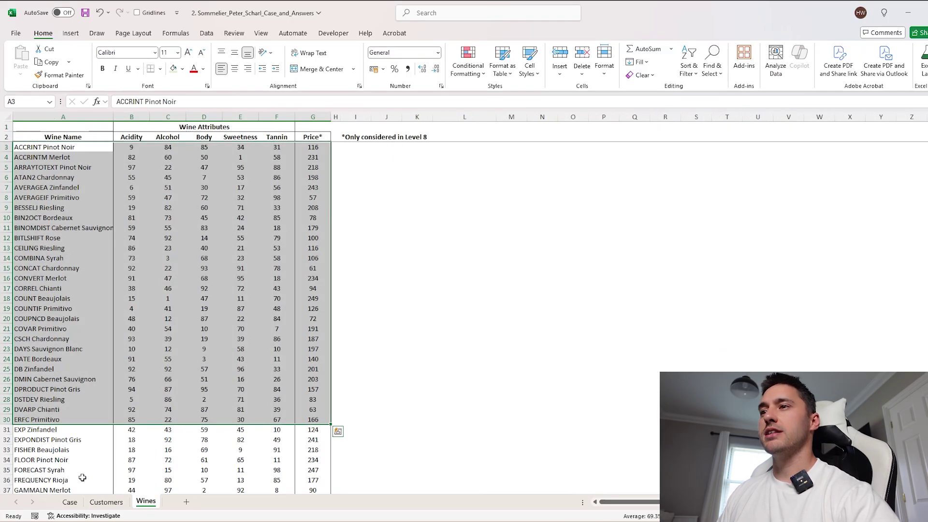
click(69, 501)
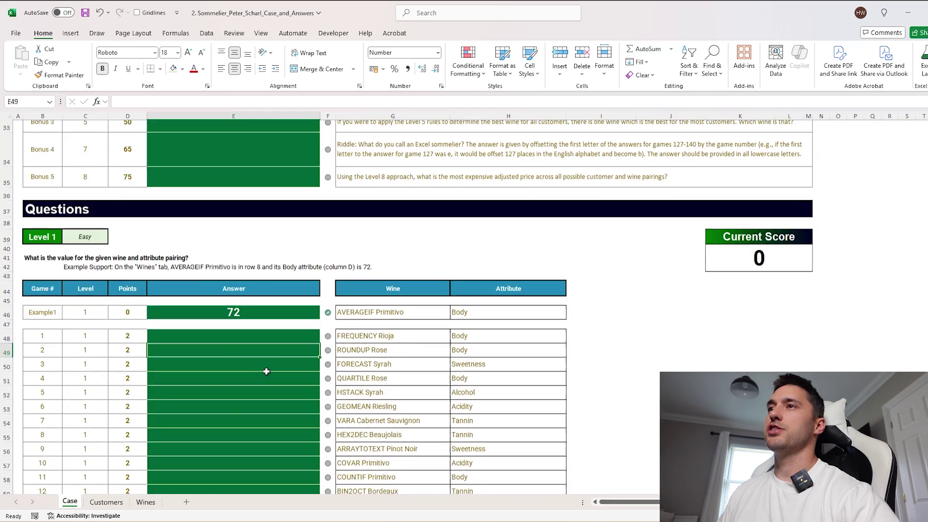
scroll(267, 371, down, 1)
drag(46, 198, 601, 233)
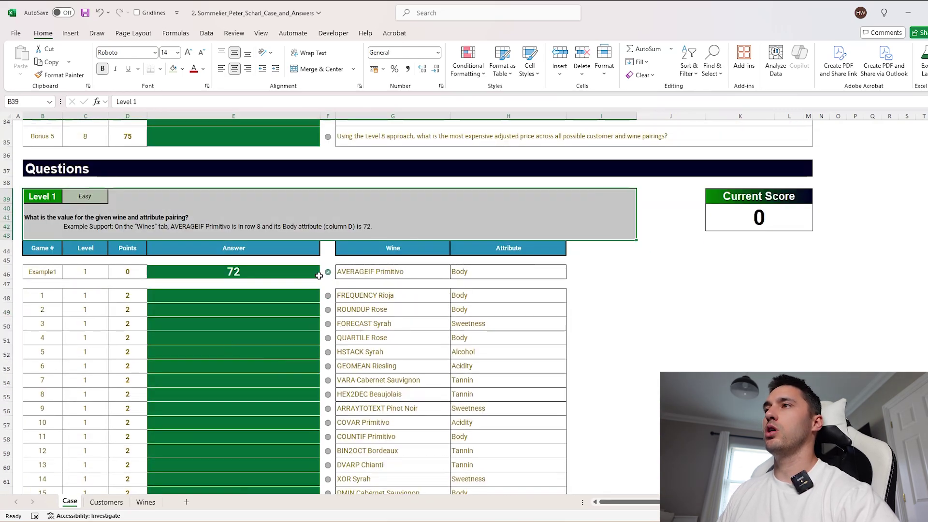
scroll(319, 275, down, 2)
drag(286, 210, 269, 413)
scroll(290, 420, down, 9)
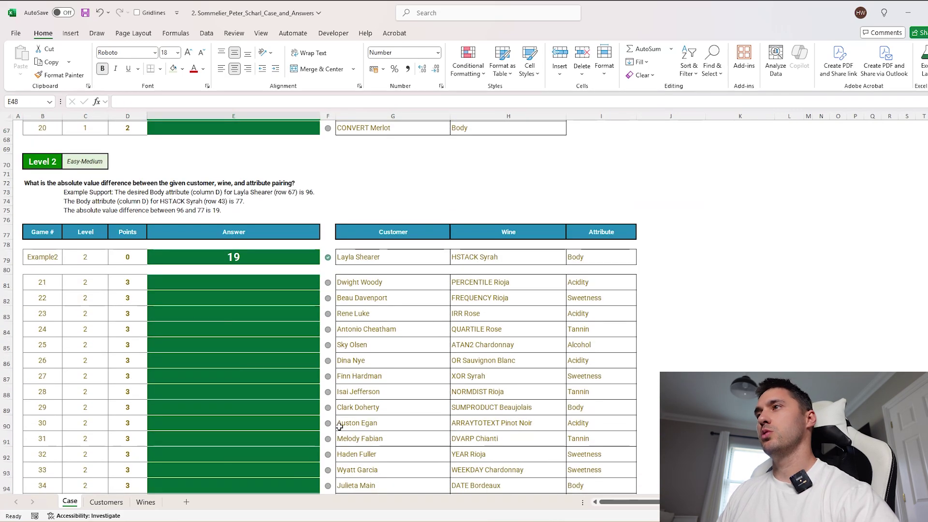
scroll(340, 426, up, 10)
click(251, 269)
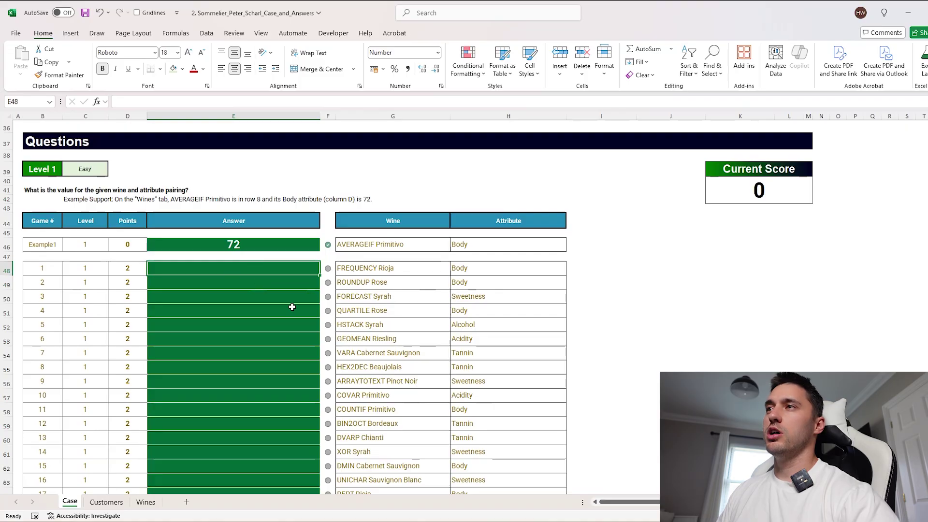
scroll(290, 304, down, 2)
drag(49, 187, 48, 455)
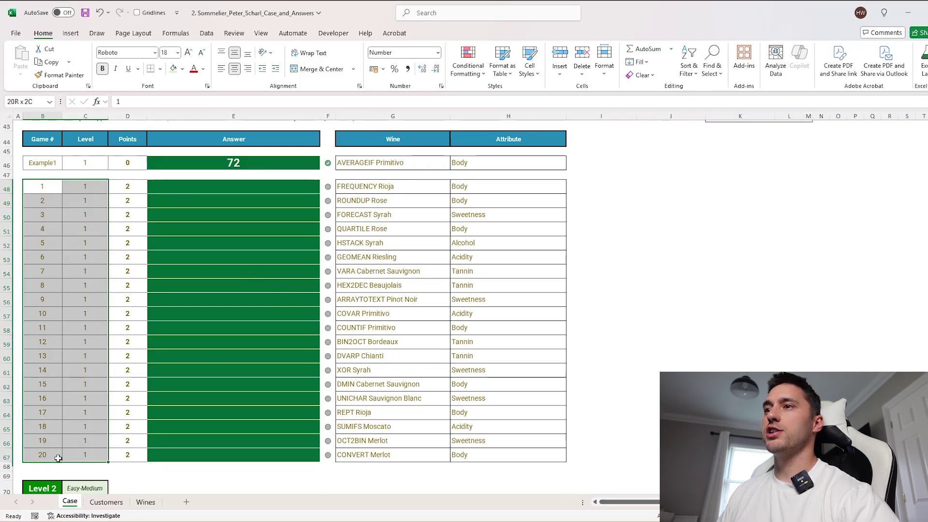
scroll(243, 340, up, 3)
click(264, 322)
scroll(290, 311, down, 2)
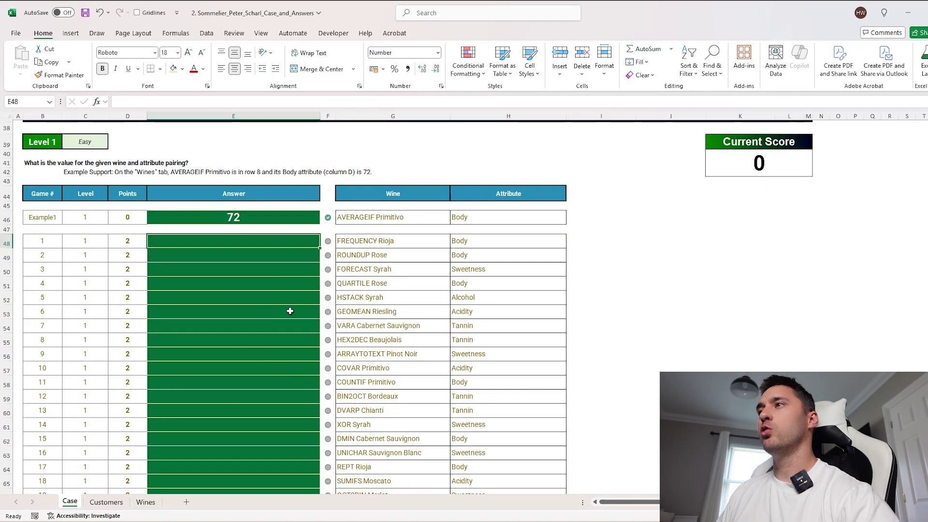
scroll(313, 255, down, 2)
drag(317, 217, 312, 439)
drag(251, 255, 258, 396)
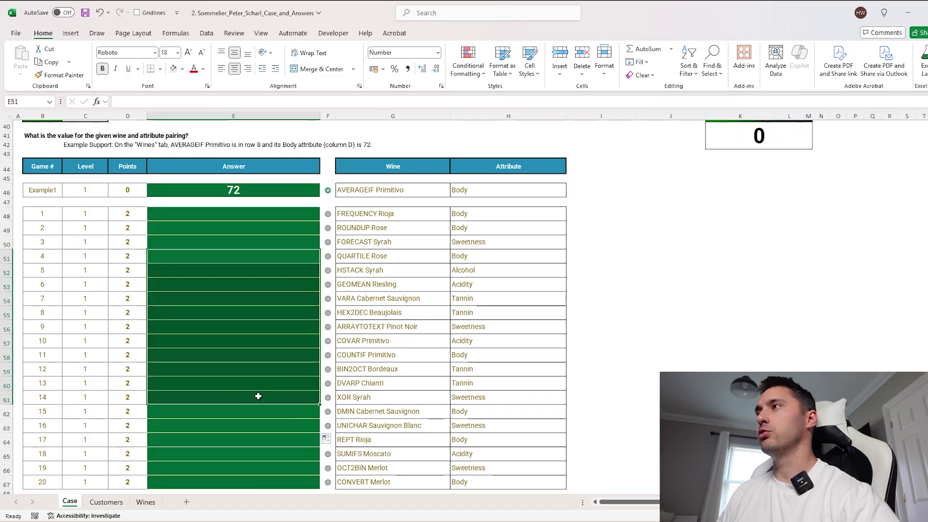
click(234, 312)
ctrl+scroll(277, 376, up, 2)
click(364, 290)
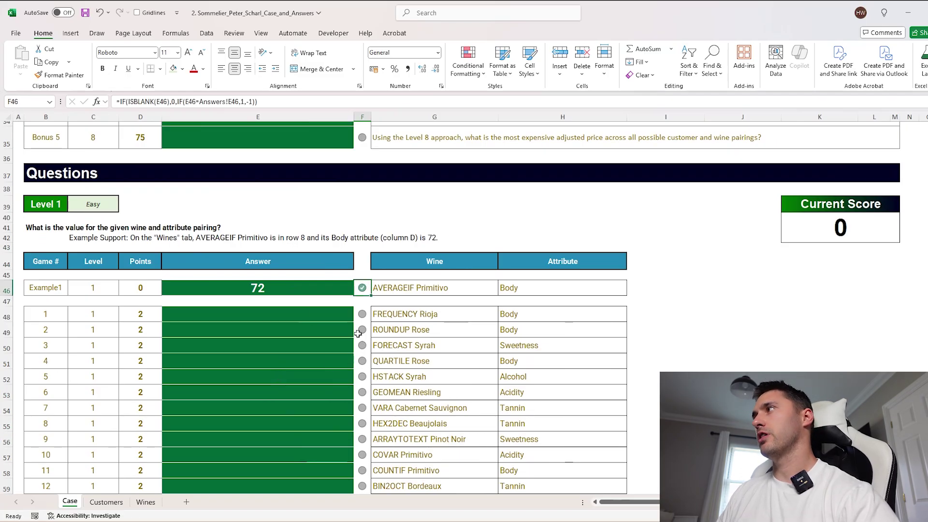
click(827, 227)
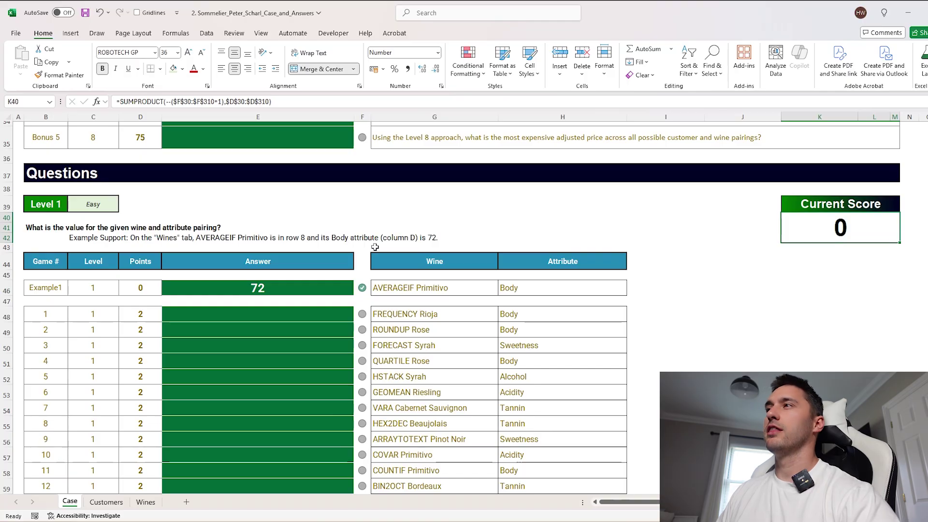
click(360, 116)
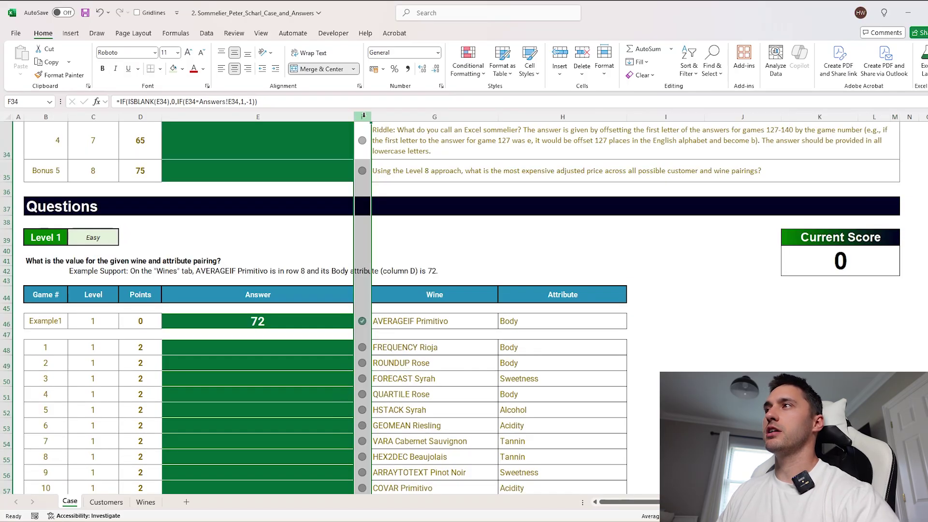
right_click(361, 117)
click(391, 289)
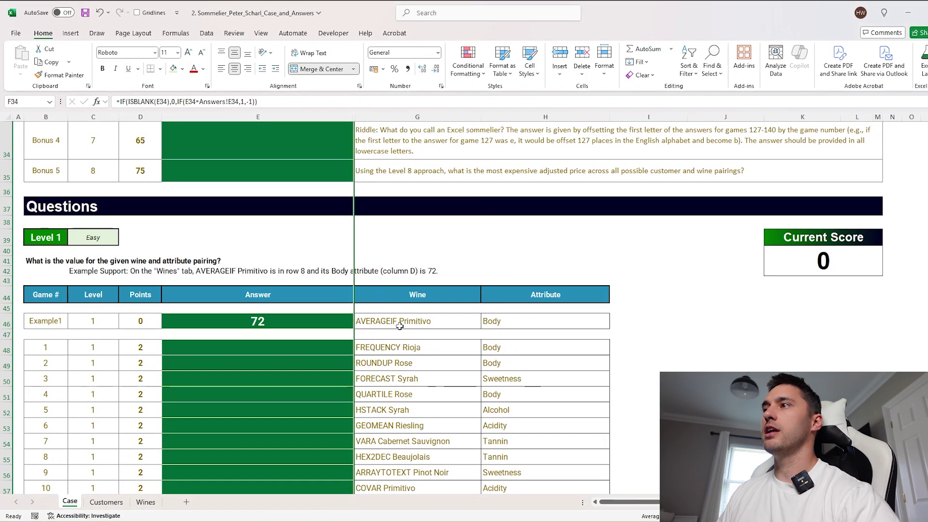
key(ctrl+z)
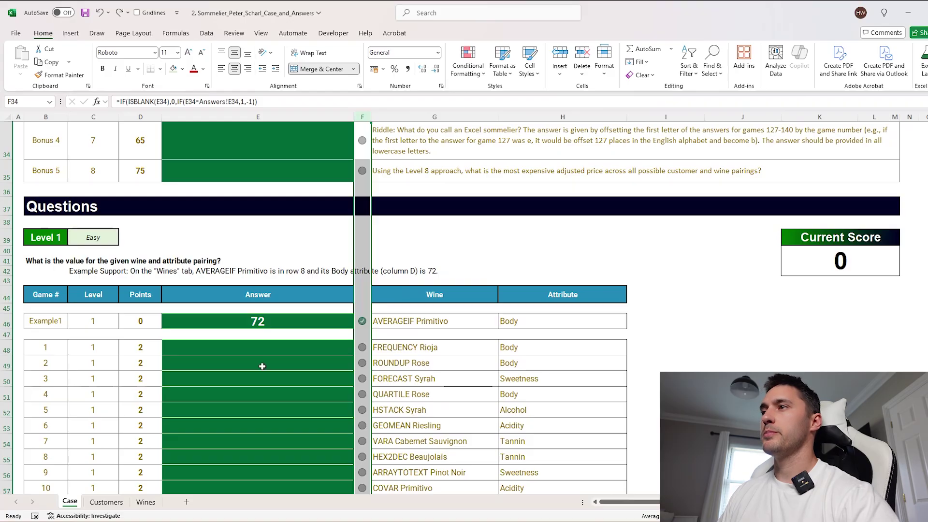
click(262, 366)
ctrl+scroll(262, 367, down, 2)
scroll(166, 367, up, 5)
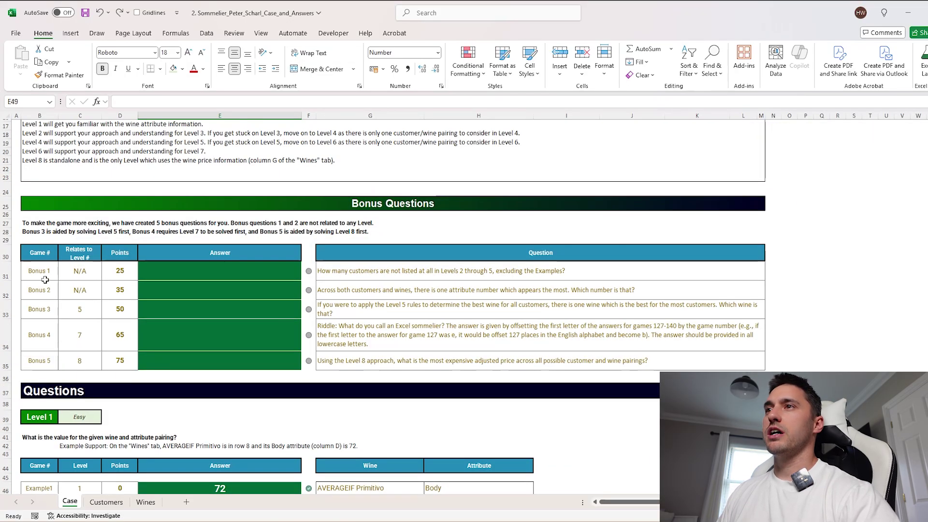
drag(220, 271, 212, 360)
scroll(212, 360, down, 1)
drag(121, 247, 120, 292)
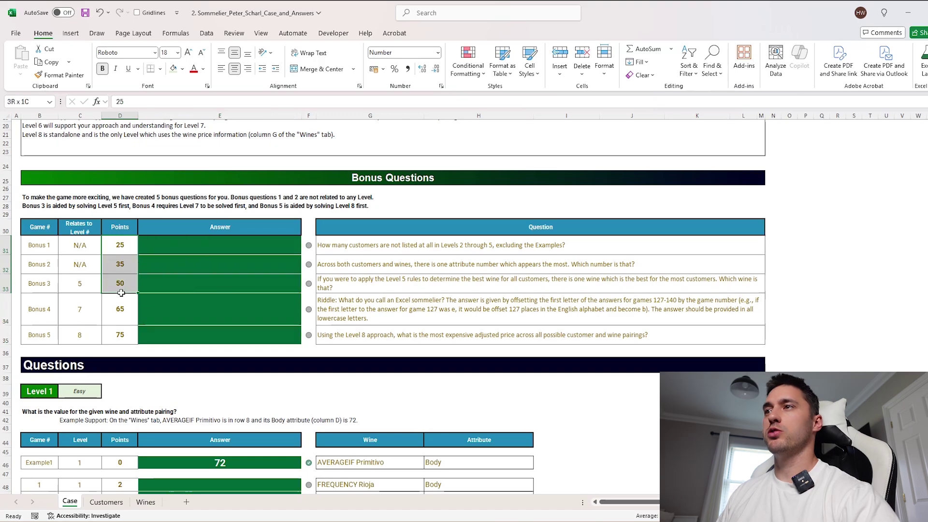
scroll(121, 293, down, 4)
drag(82, 370, 82, 409)
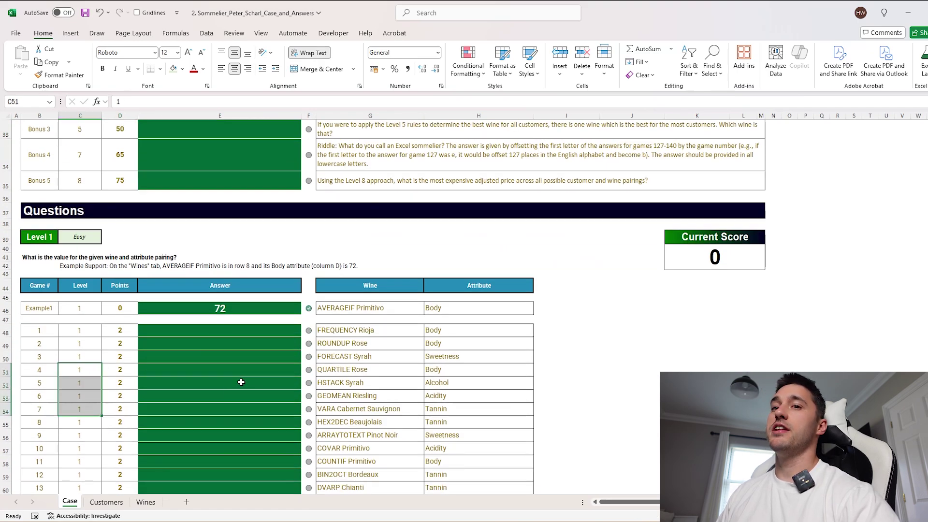
drag(551, 334, 635, 419)
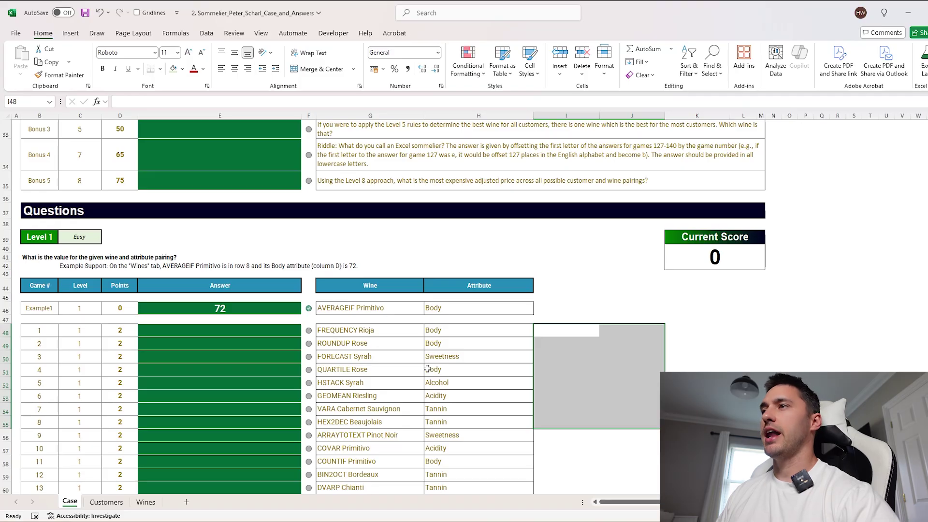
drag(120, 330, 121, 421)
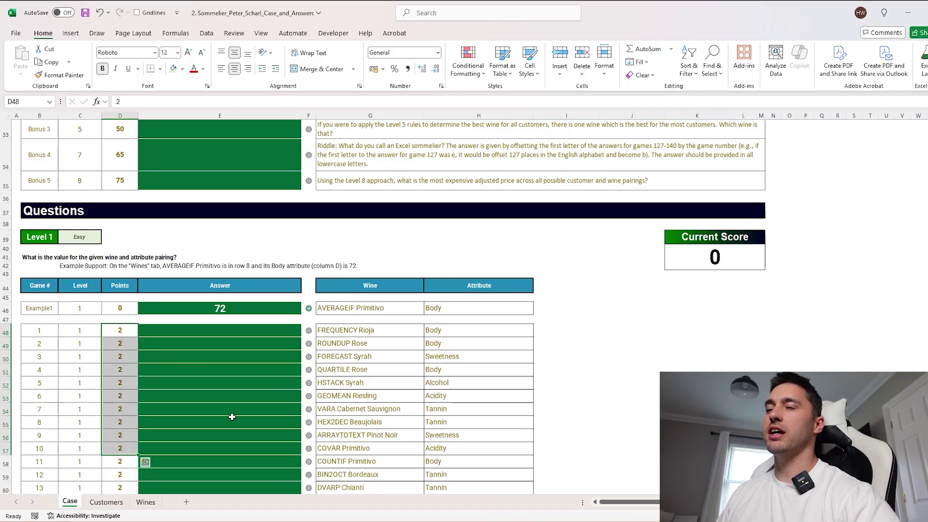
scroll(240, 413, up, 3)
scroll(240, 413, down, 6)
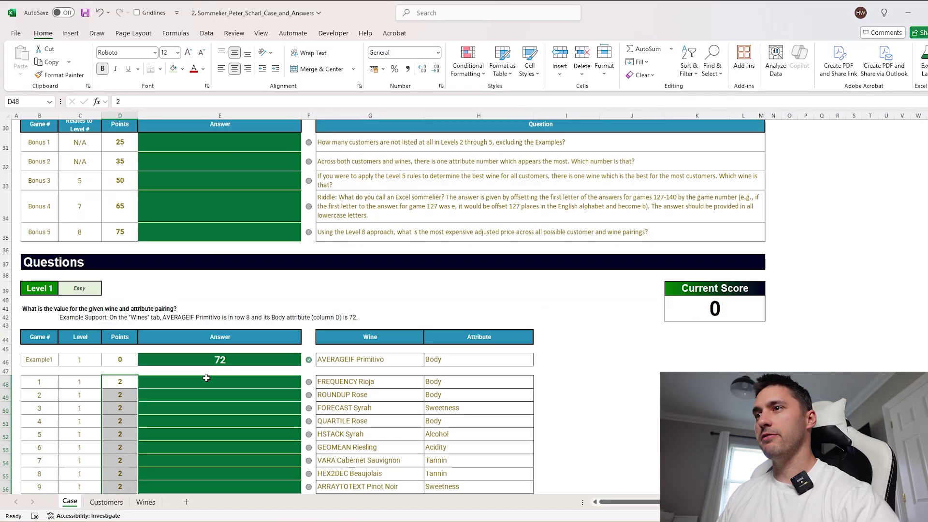
click(40, 116)
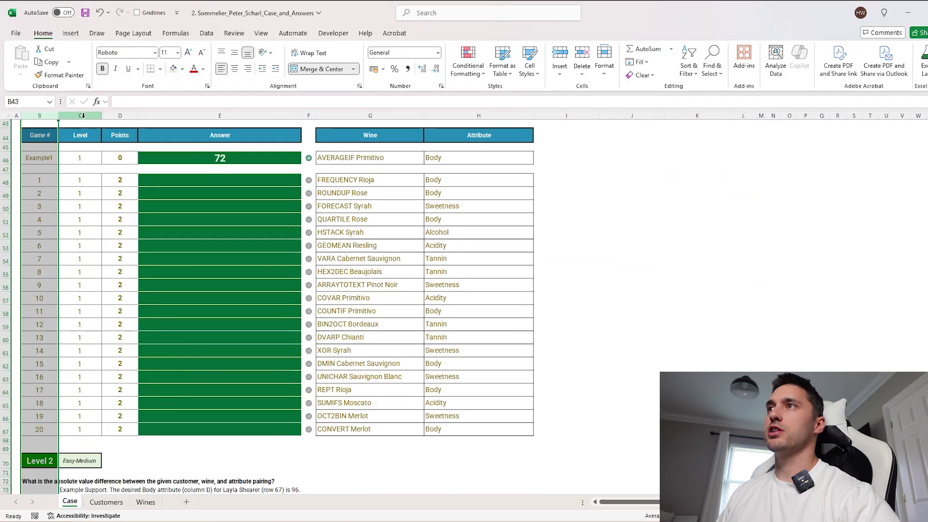
click(81, 116)
click(120, 116)
click(223, 116)
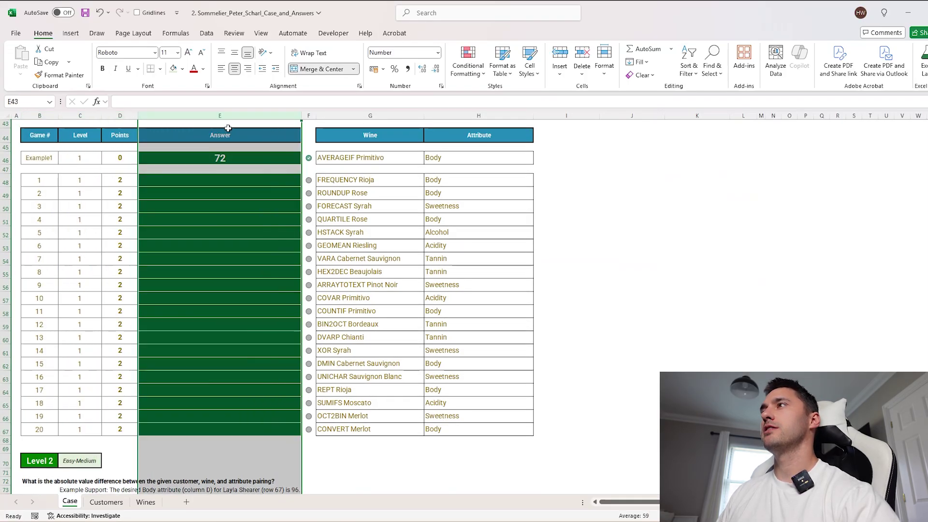
drag(376, 116, 478, 116)
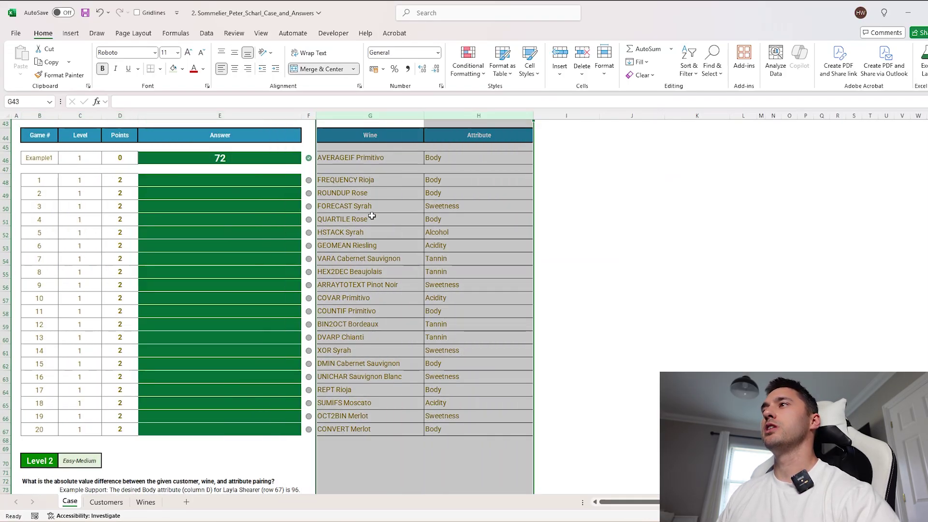
click(254, 221)
scroll(492, 391, up, 3)
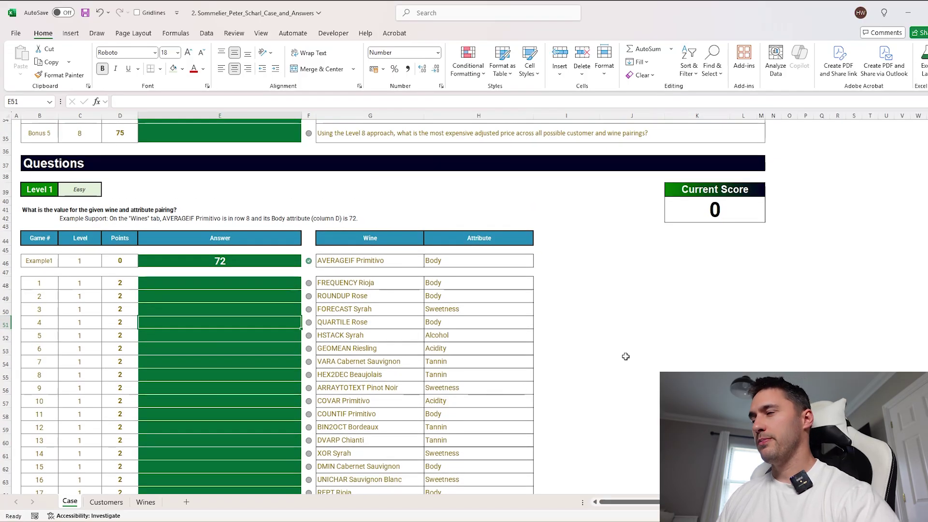
scroll(578, 358, up, 3)
click(355, 175)
scroll(581, 361, down, 3)
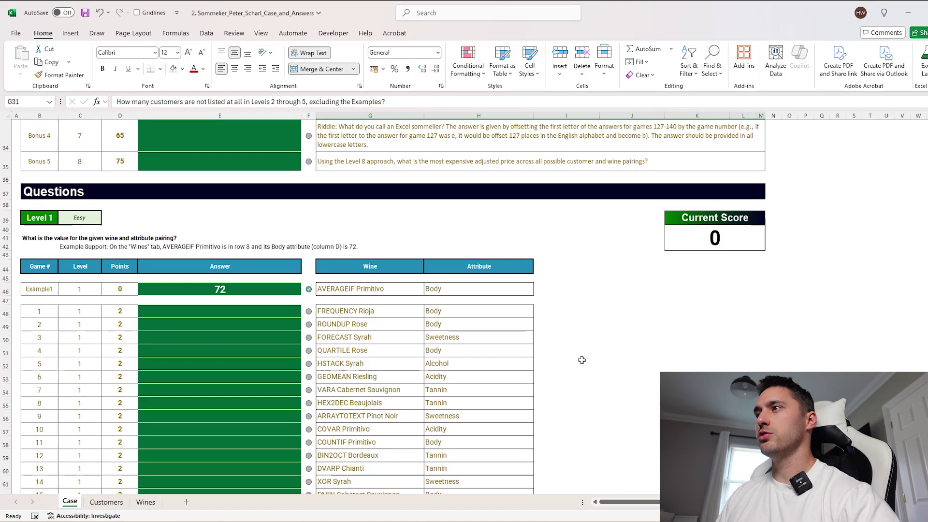
drag(388, 307, 385, 439)
scroll(388, 276, down, 3)
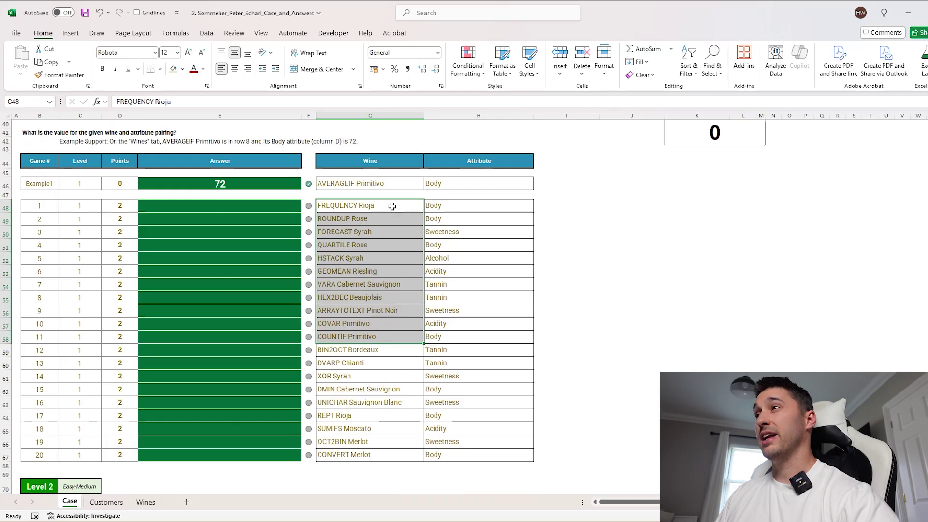
drag(392, 206, 382, 442)
scroll(368, 222, up, 5)
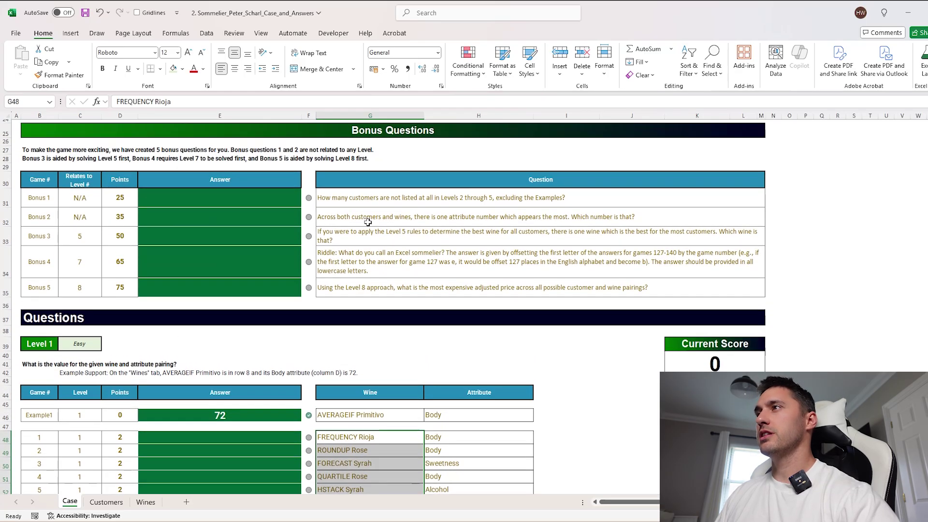
click(349, 200)
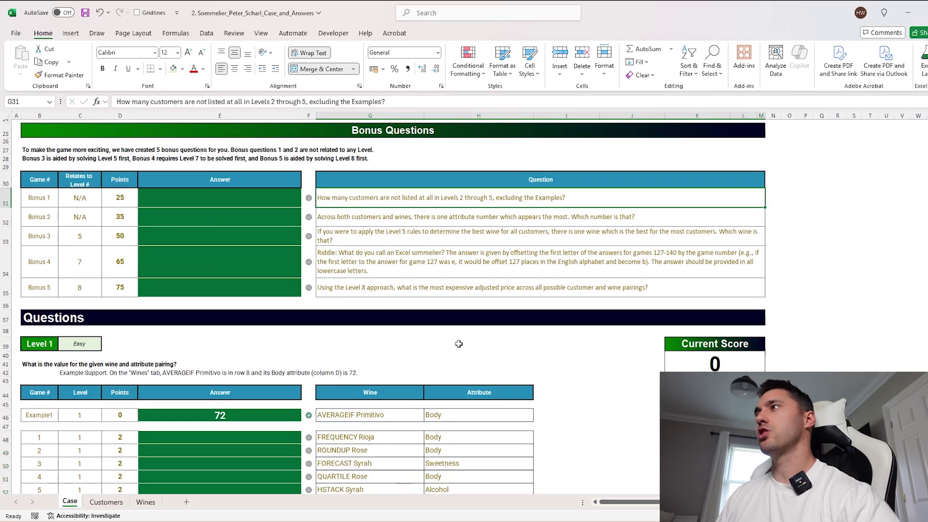
scroll(512, 348, down, 5)
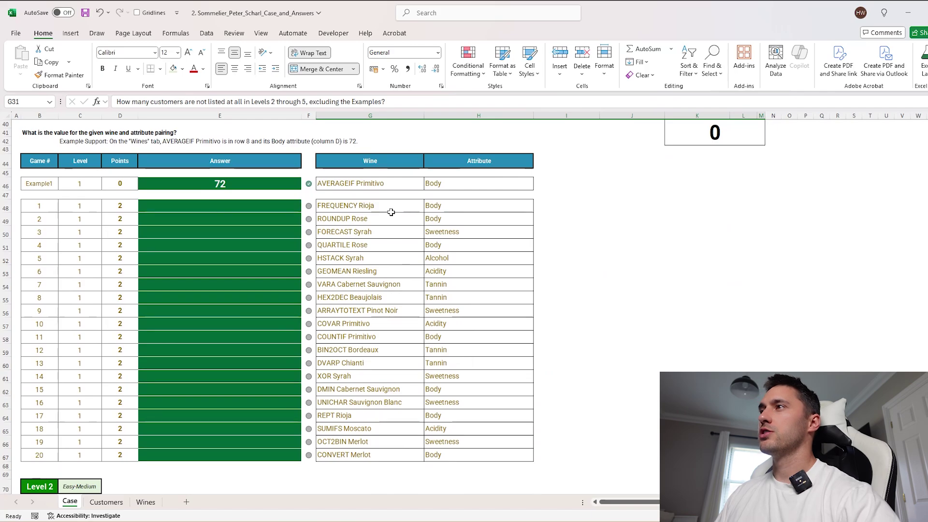
drag(391, 207, 396, 465)
scroll(397, 411, down, 6)
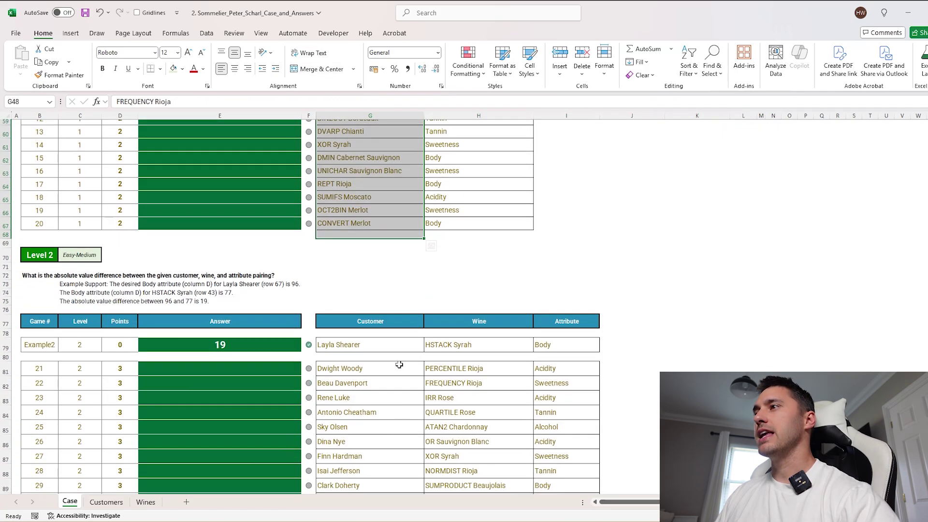
drag(394, 377, 425, 384)
scroll(425, 383, down, 6)
scroll(425, 383, up, 6)
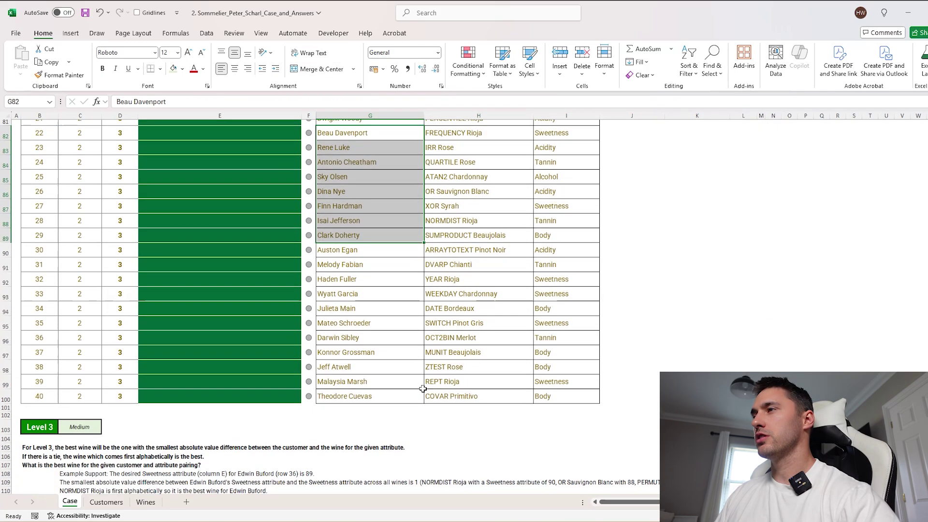
scroll(766, 203, up, 6)
click(748, 213)
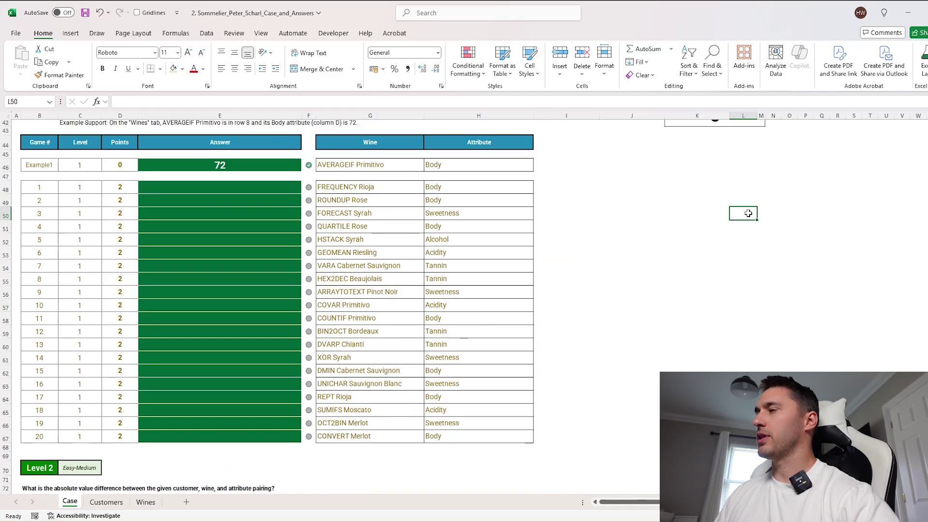
text(=VSTACK()
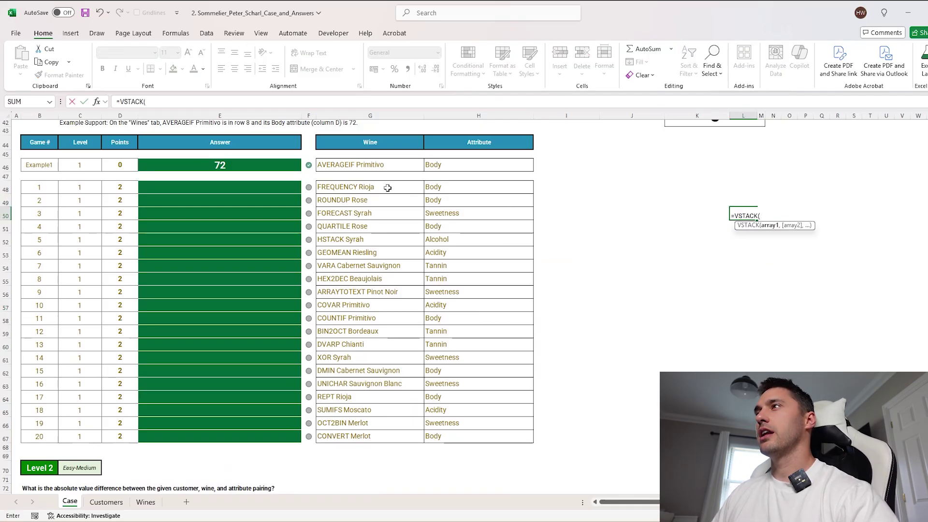
scroll(394, 270, down, 8)
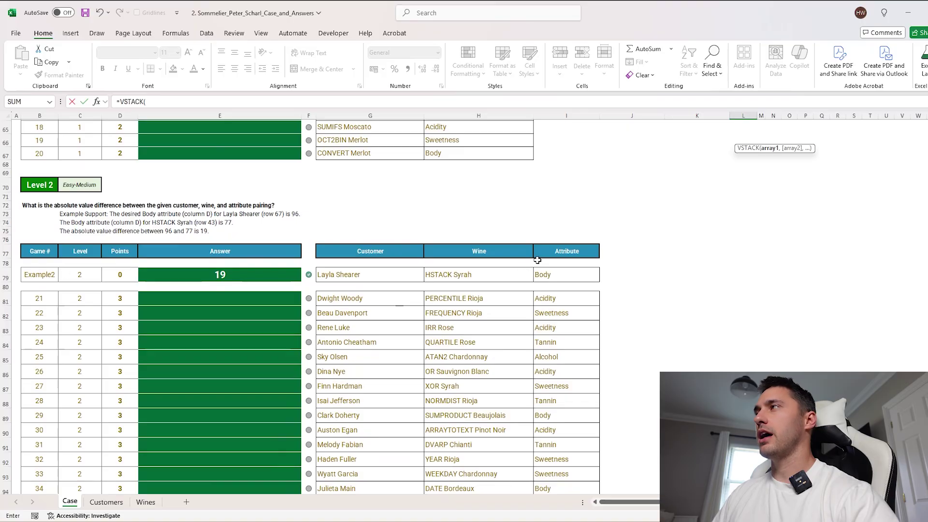
scroll(536, 256, up, 7)
scroll(466, 275, down, 7)
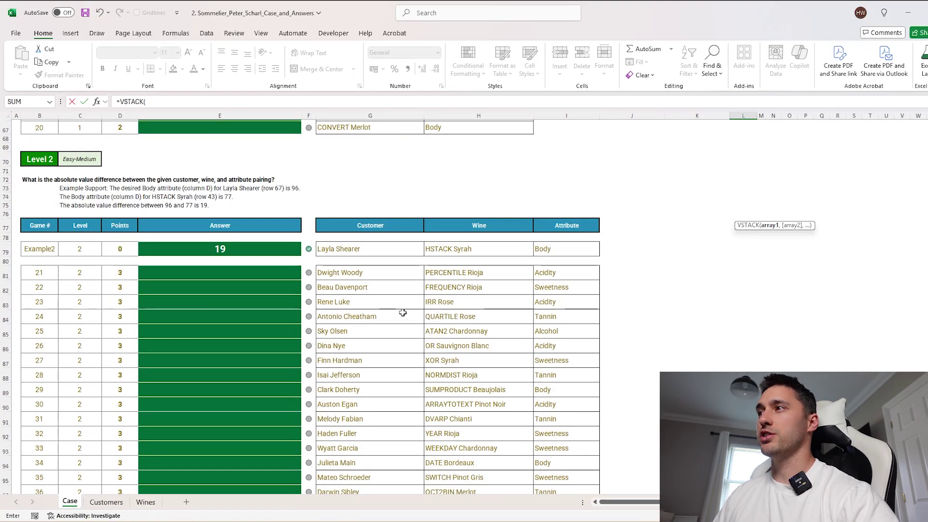
scroll(410, 306, down, 2)
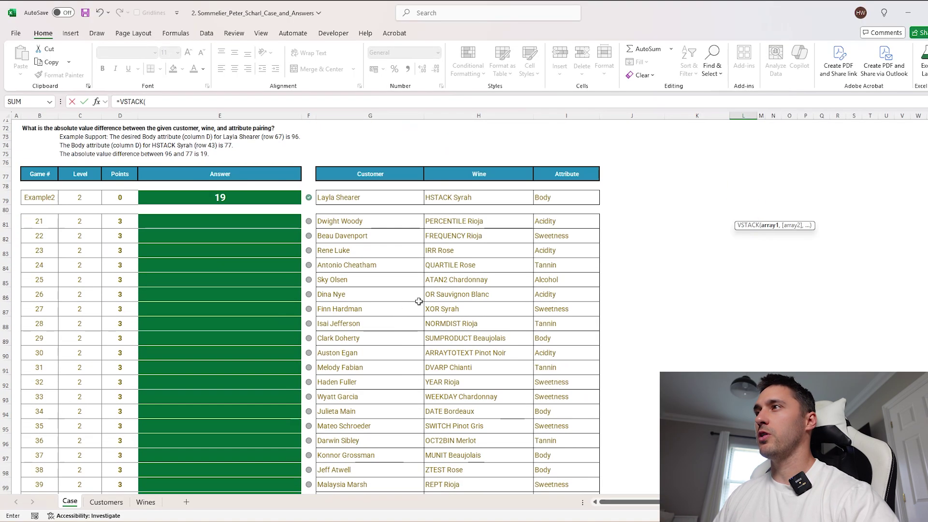
click(362, 221)
key(ctrl+shift+Down)
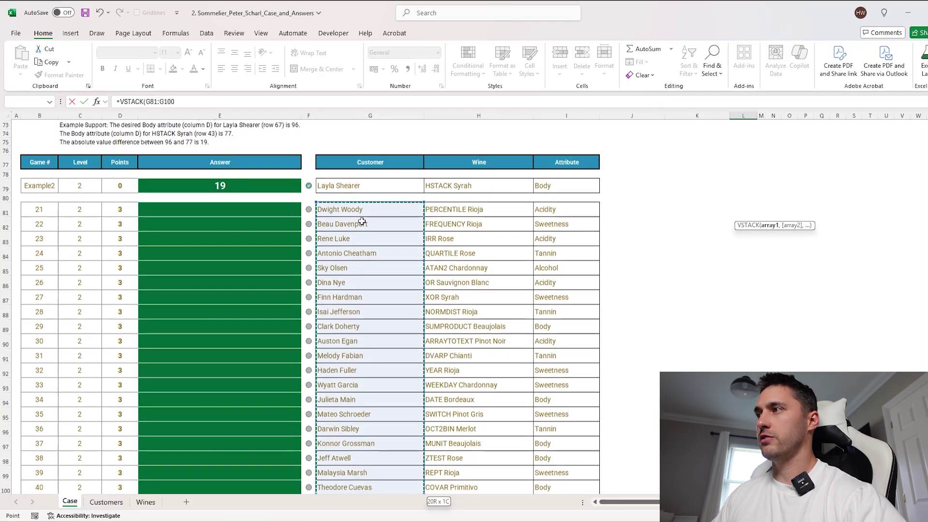
scroll(389, 309, down, 7)
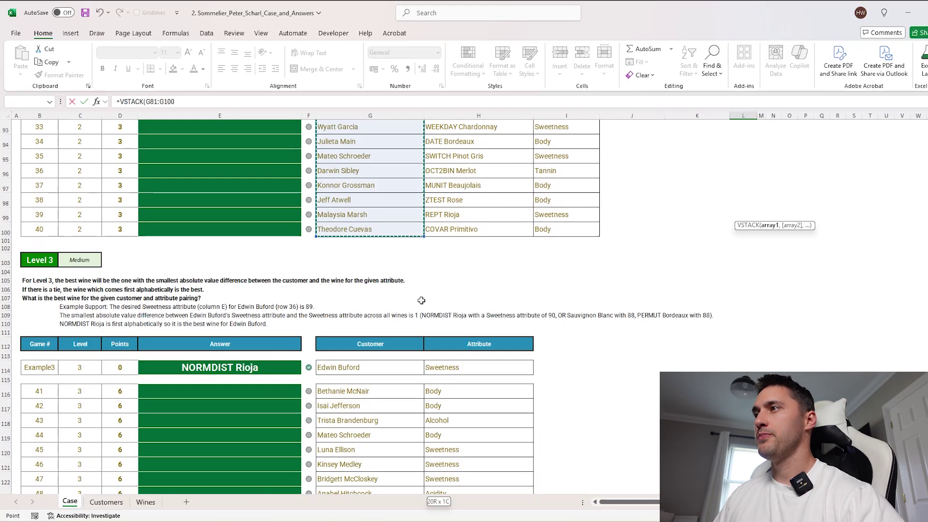
text(,)
click(375, 391)
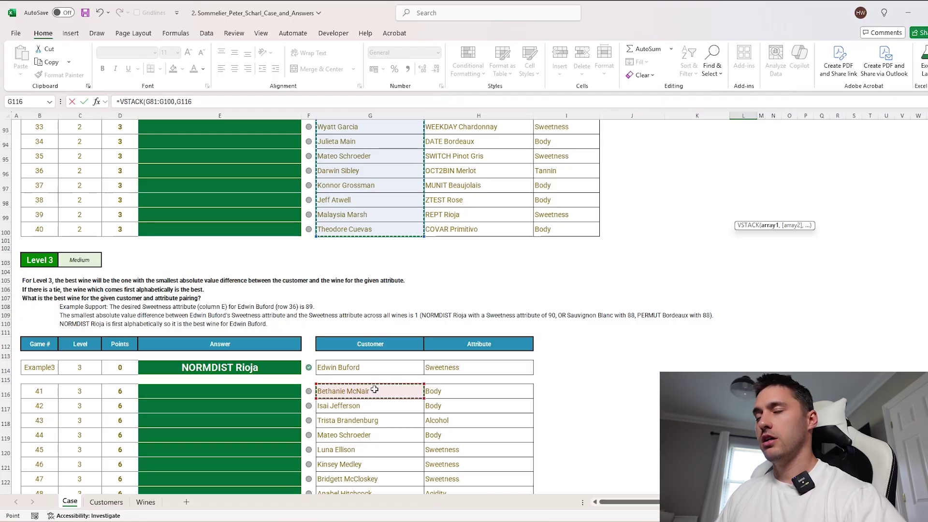
key(ctrl+shift+Down)
scroll(372, 392, down, 6)
text(,)
click(367, 394)
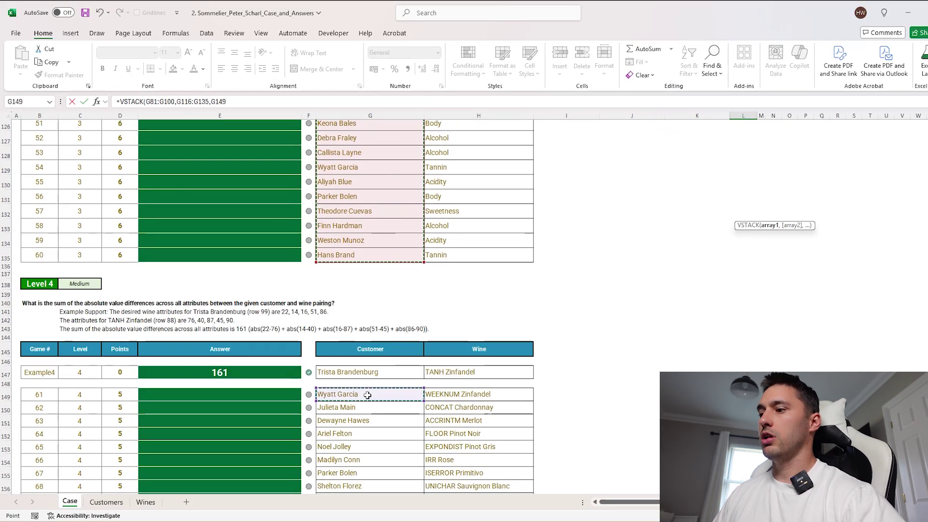
key(ctrl+shift+Down)
scroll(367, 395, down, 9)
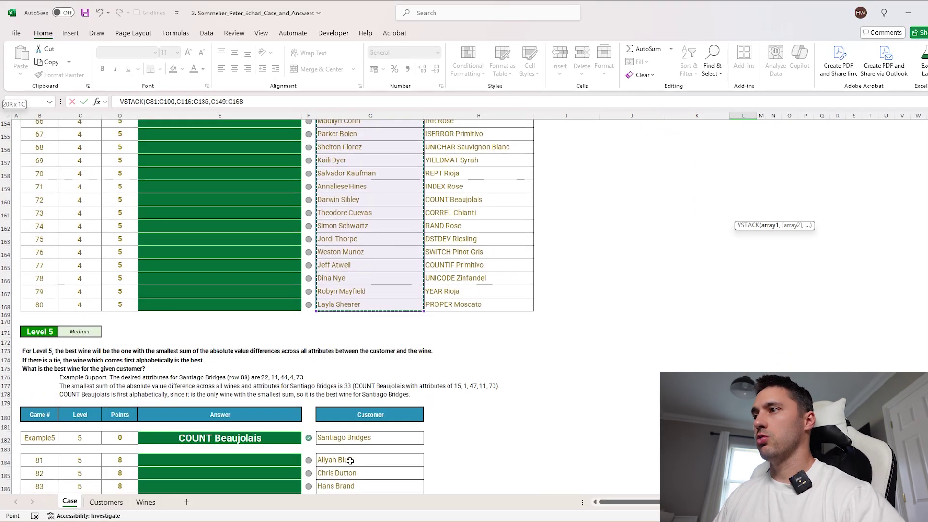
text(,)
click(350, 461)
key(ctrl+shift+Down)
key(Return)
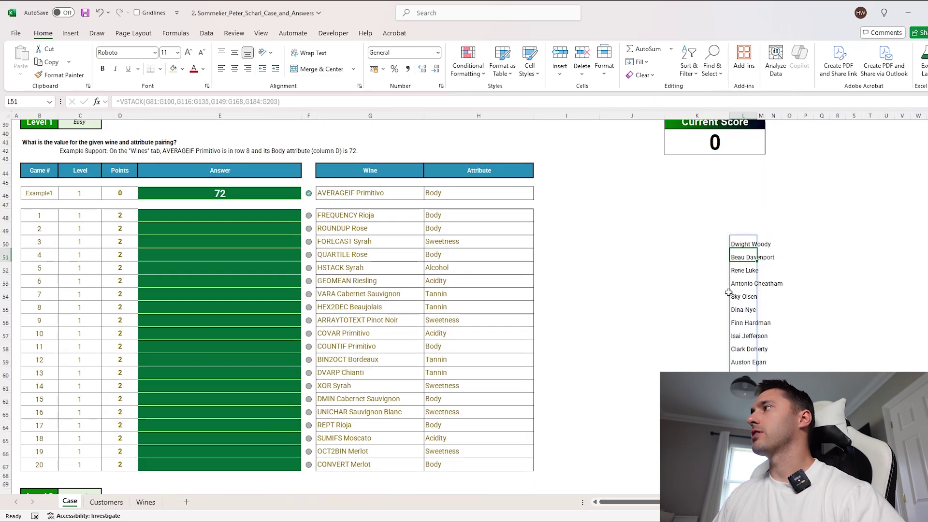
click(747, 244)
scroll(749, 290, down, 18)
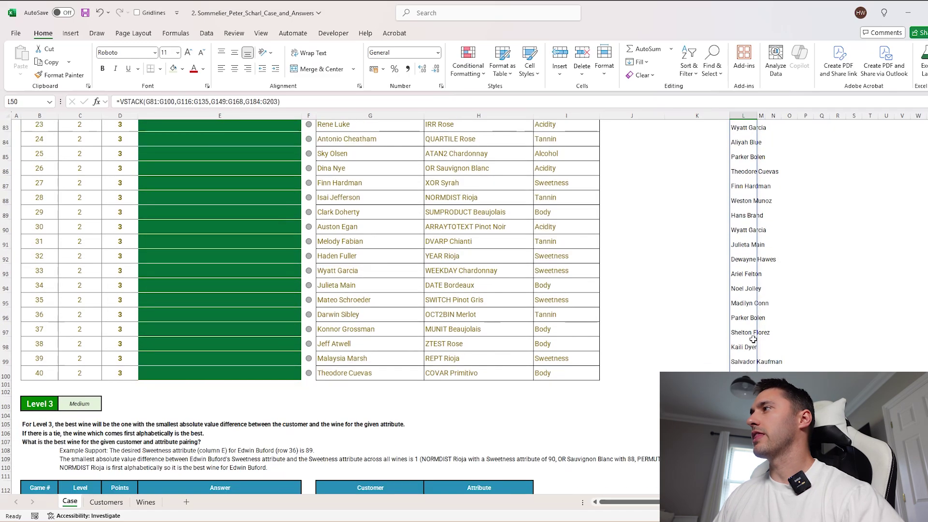
scroll(752, 344, down, 7)
scroll(752, 344, up, 20)
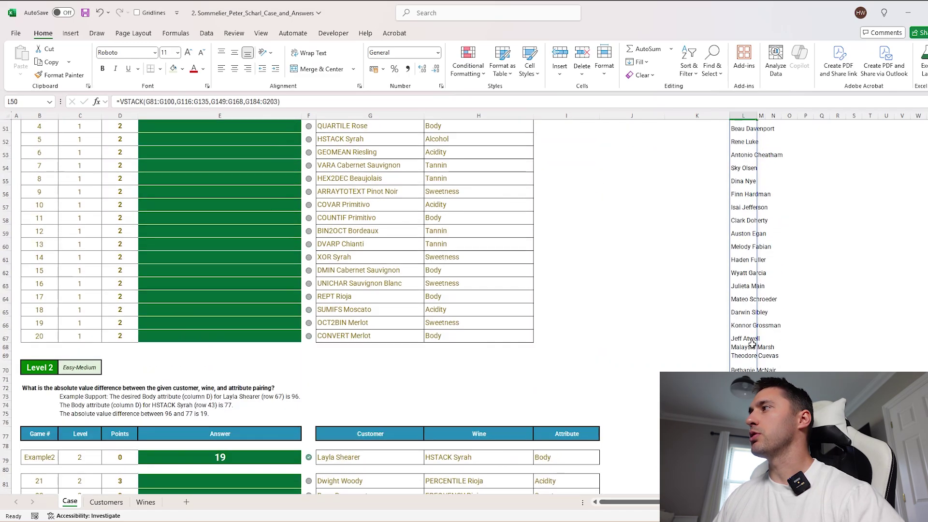
scroll(752, 343, up, 2)
scroll(580, 314, down, 1)
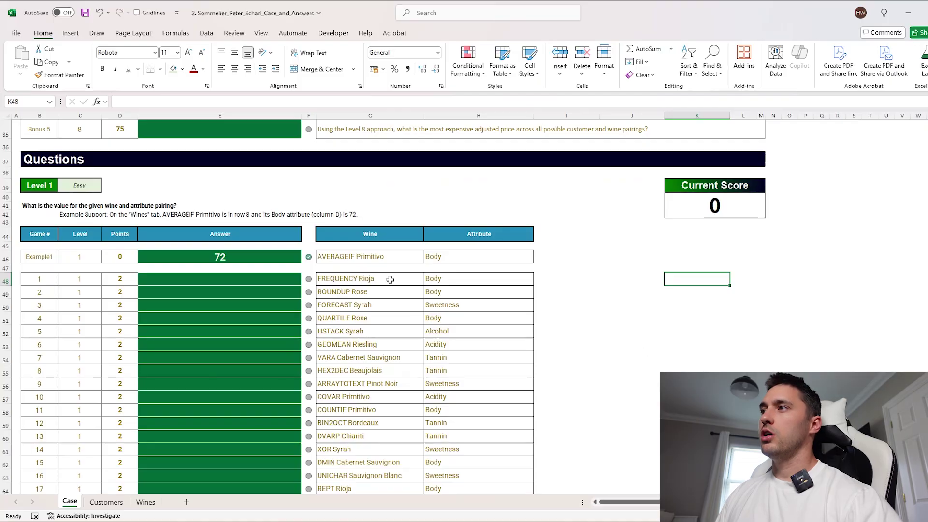
drag(385, 279, 630, 283)
click(629, 281)
scroll(630, 284, up, 3)
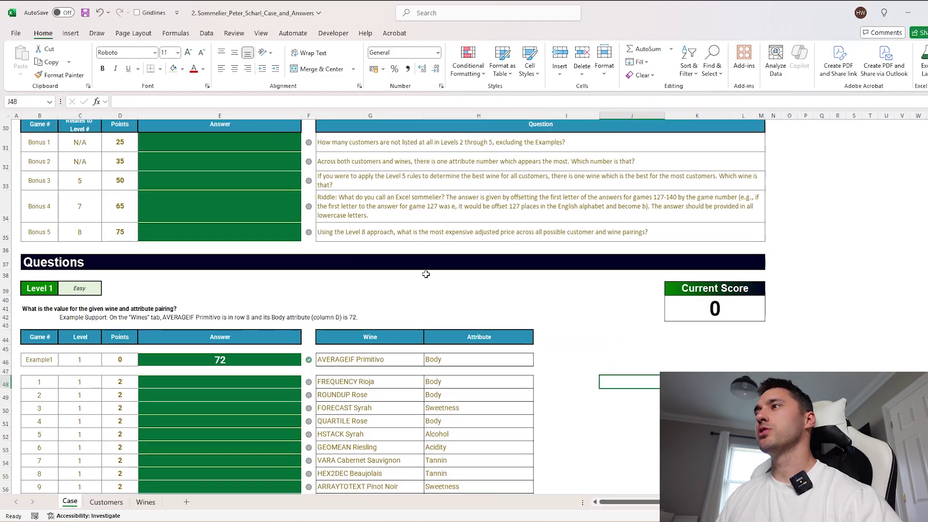
scroll(669, 365, down, 2)
click(671, 290)
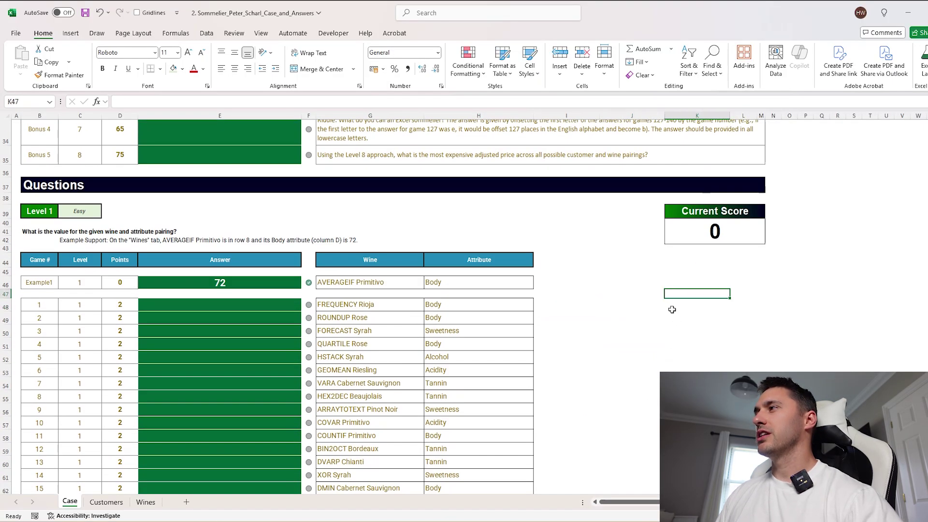
Select the first wine and attribute pairs and the Example1 game number cell to inspect them.
drag(368, 305, 445, 425)
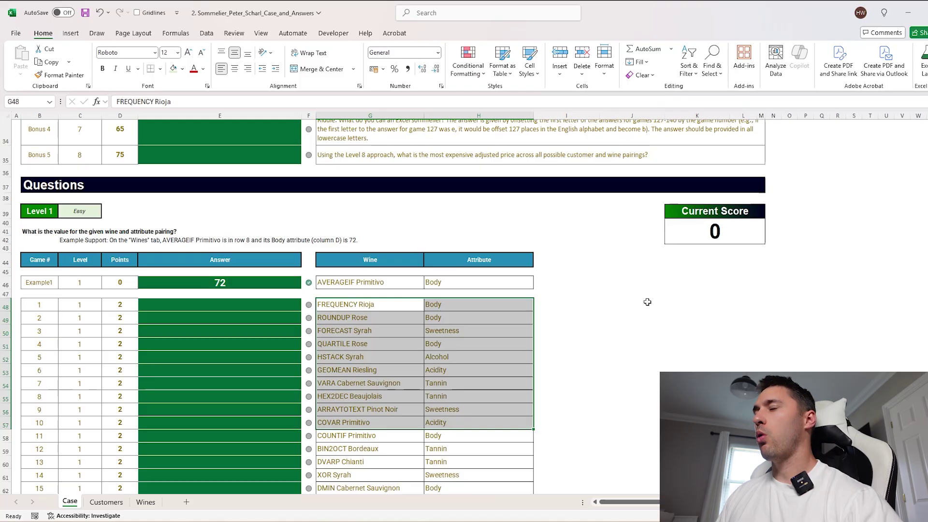
click(647, 302)
click(39, 282)
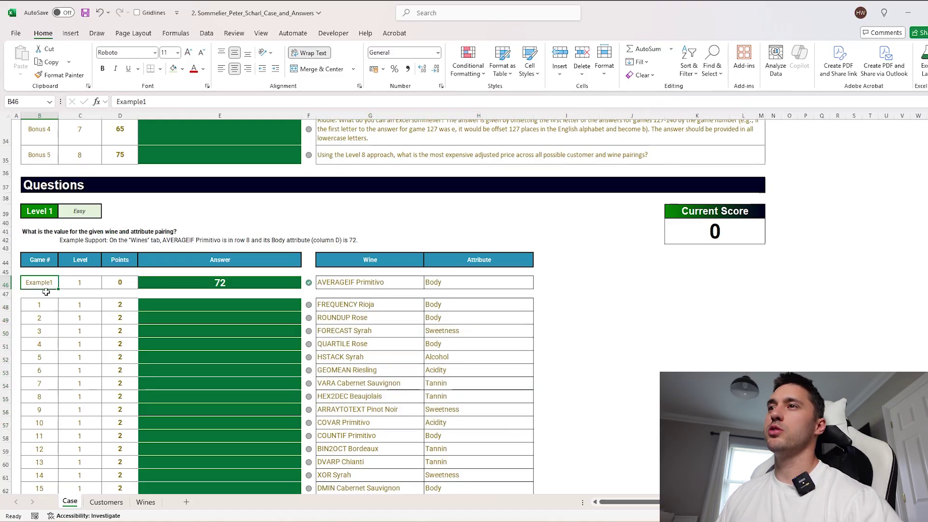
drag(380, 300, 474, 465)
scroll(378, 320, down, 1)
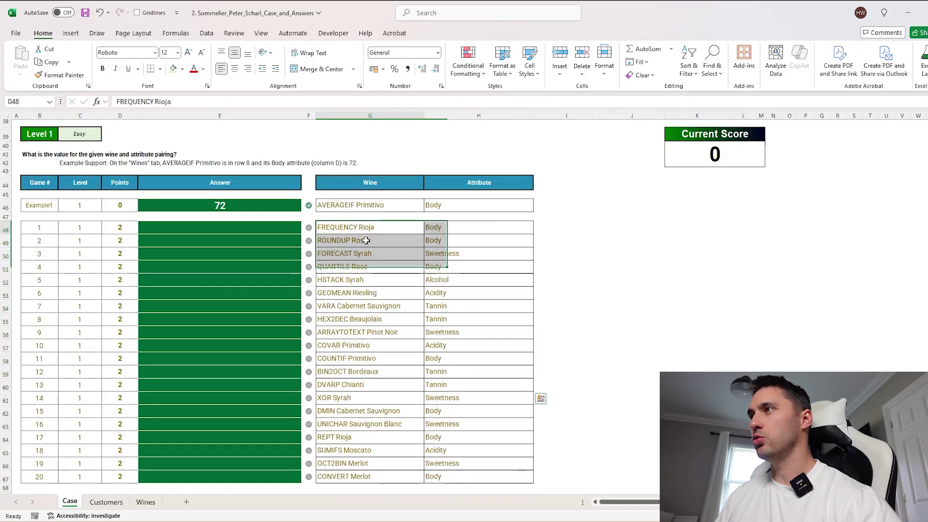
scroll(81, 301, up, 1)
drag(80, 302, 44, 287)
click(696, 278)
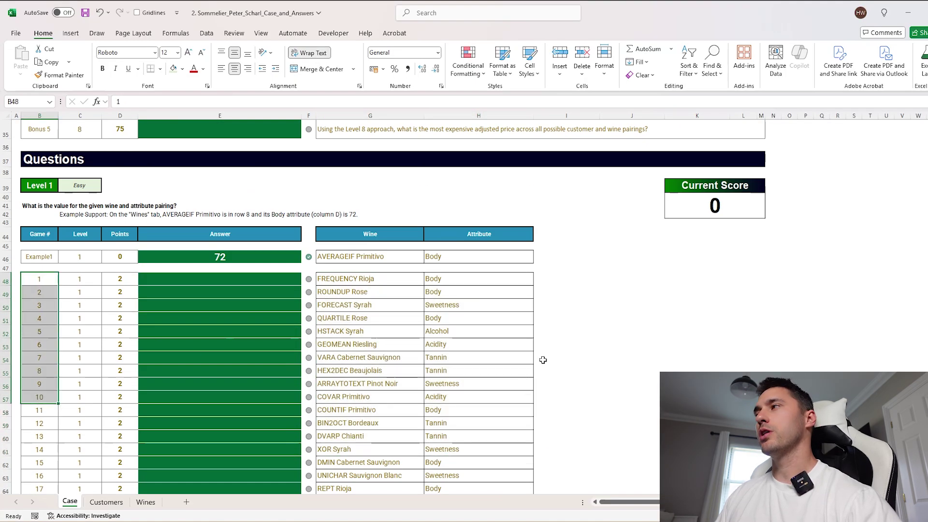
Select all of column B, scroll through the game numbers, and pick cell K46.
click(41, 125)
key(ctrl+space)
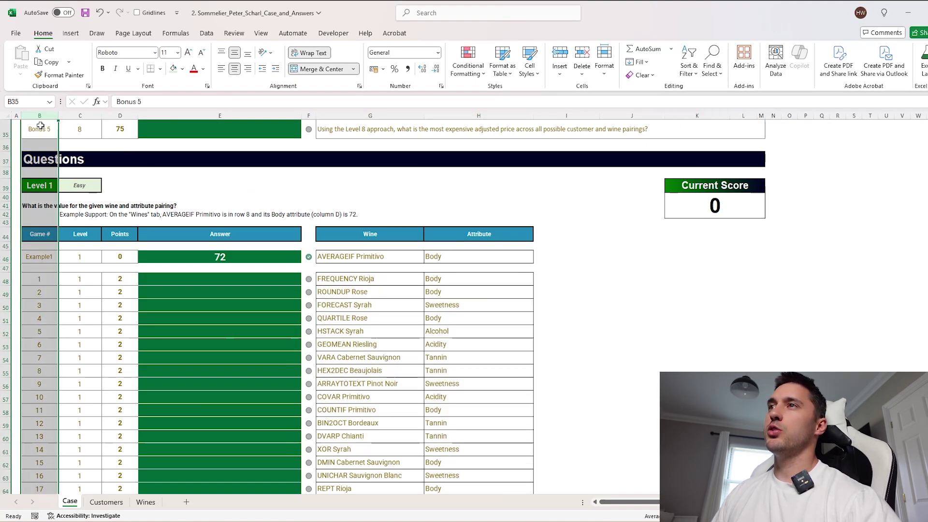
scroll(42, 236, down, 4)
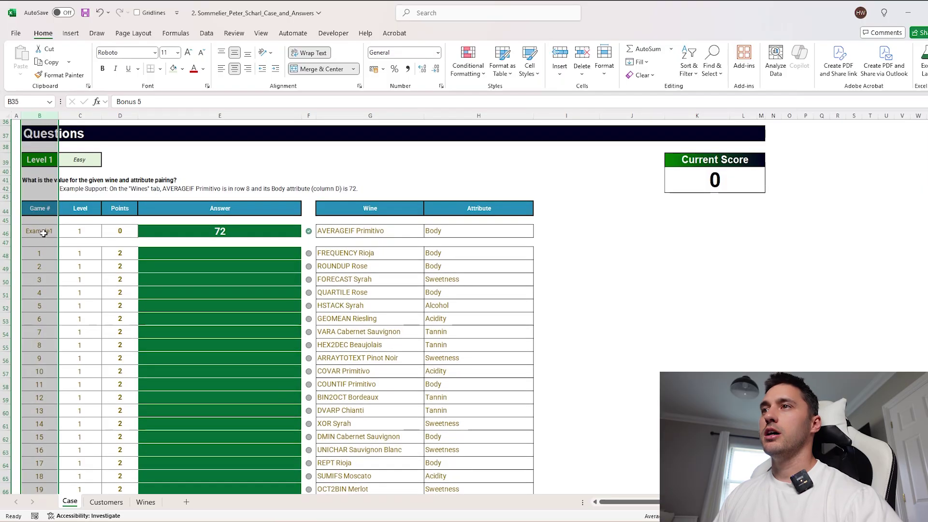
scroll(42, 236, down, 14)
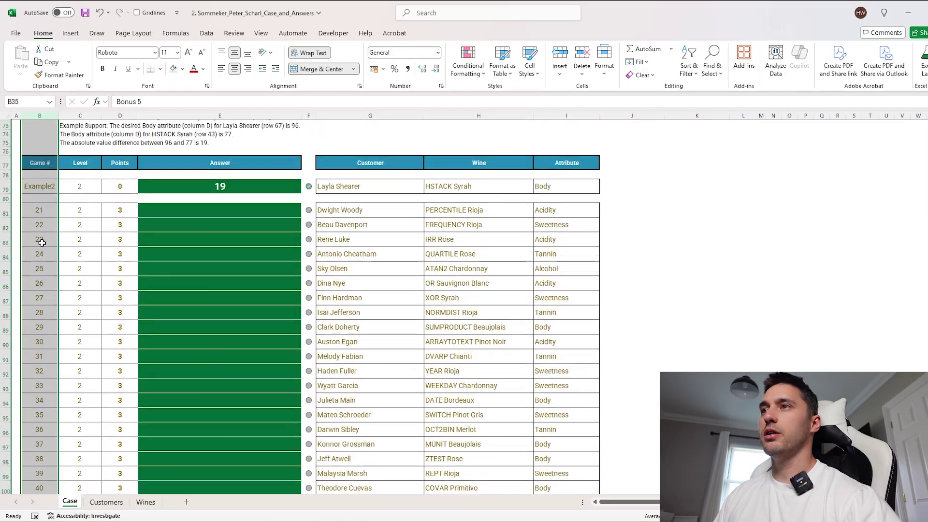
scroll(42, 242, up, 20)
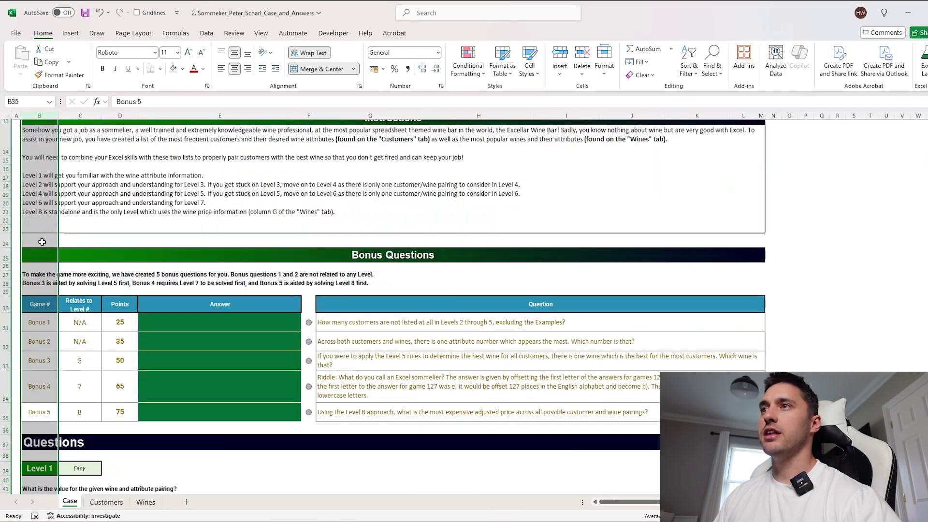
scroll(53, 263, down, 3)
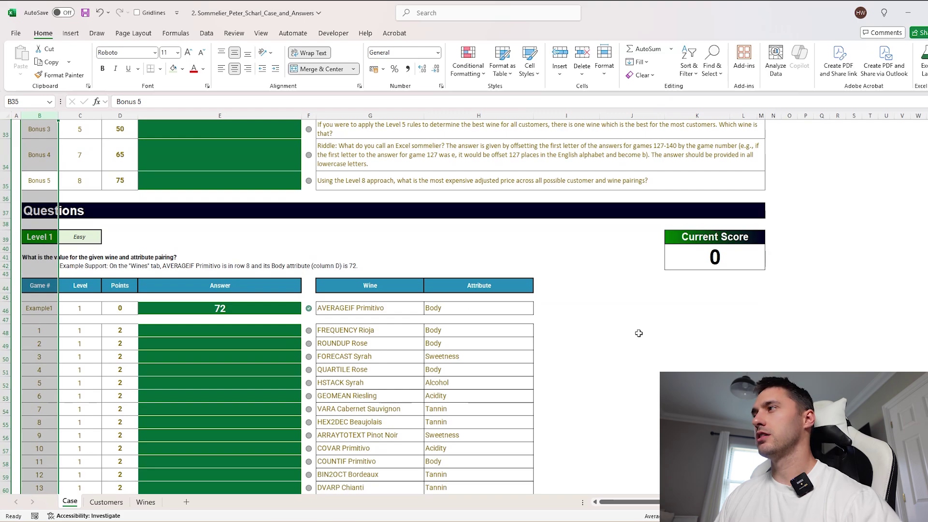
scroll(639, 333, down, 1)
click(694, 284)
Enter =FILTER(B:H,ISNUMBER(B:B)) in K46 and accept Excel's suggested correction.
text(=)
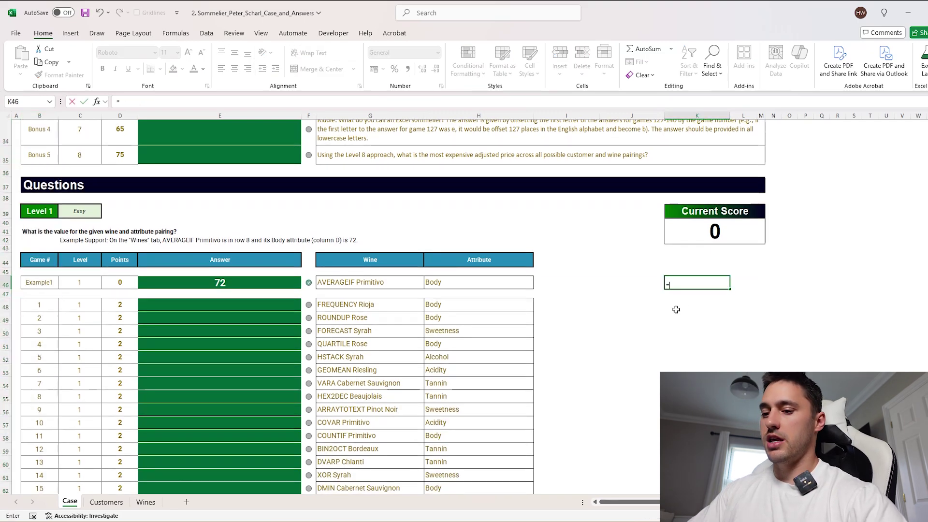
text(FILTER()
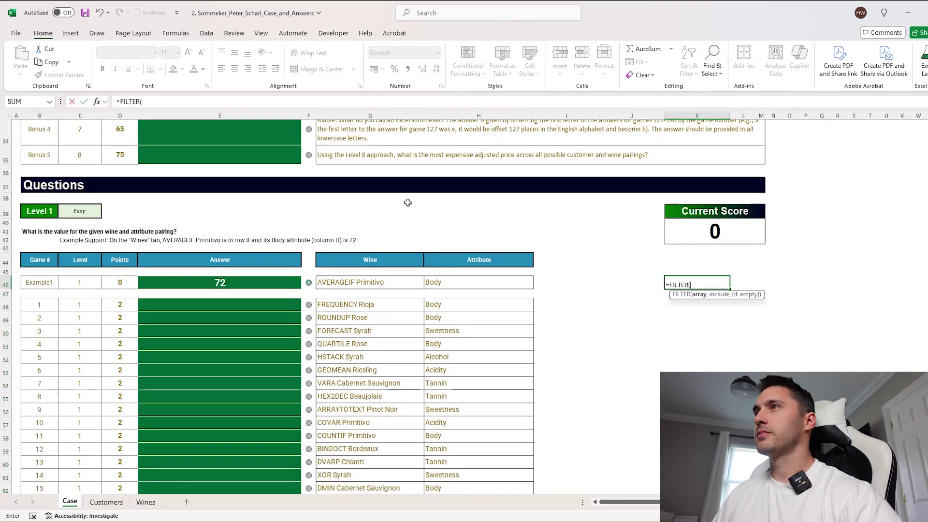
text(B:M)
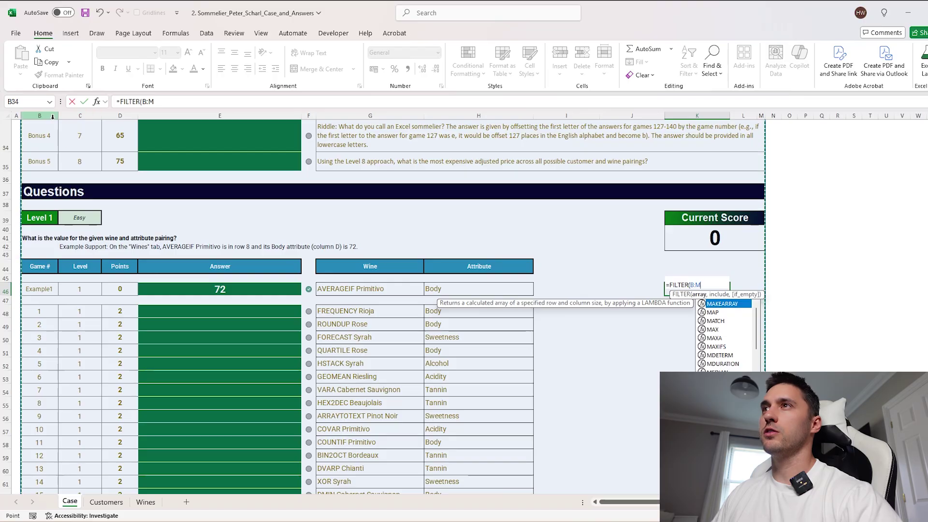
click(189, 102)
key(BackSpace)
text(H,)
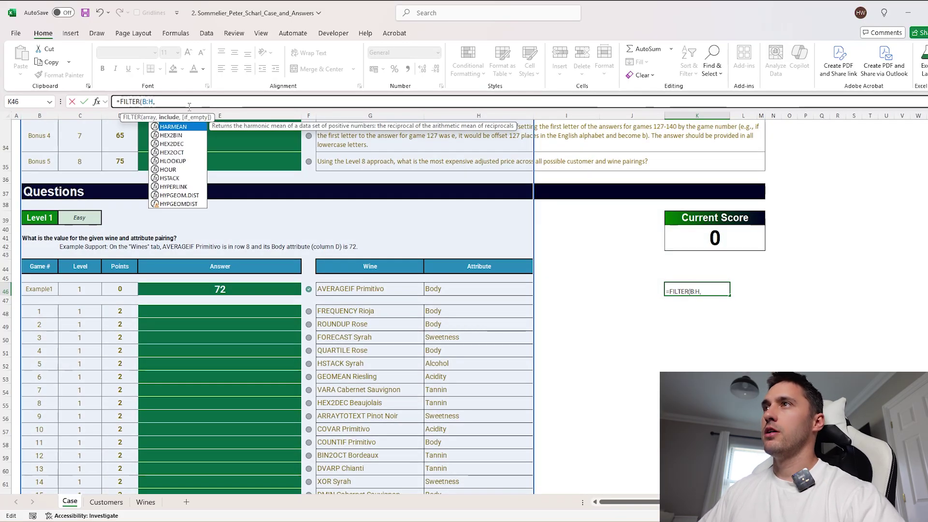
text(B:M)
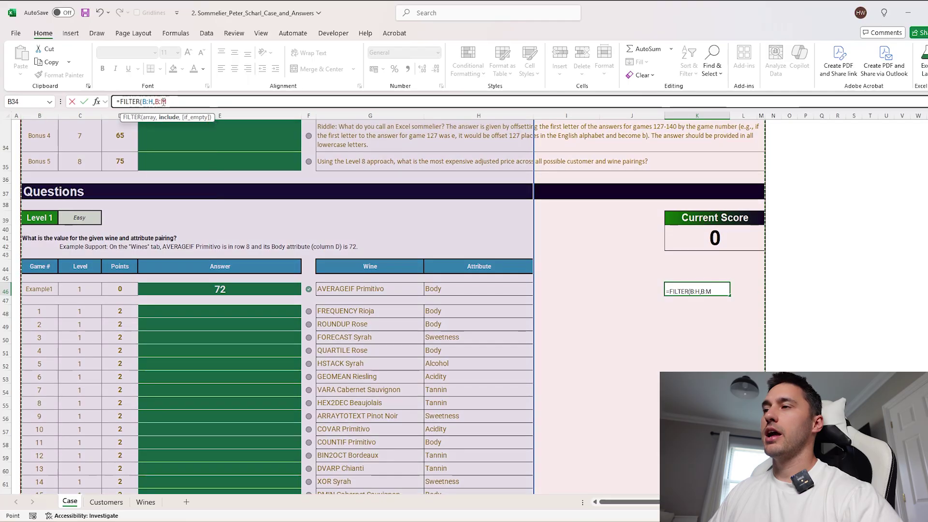
key(BackSpace)
text(B)
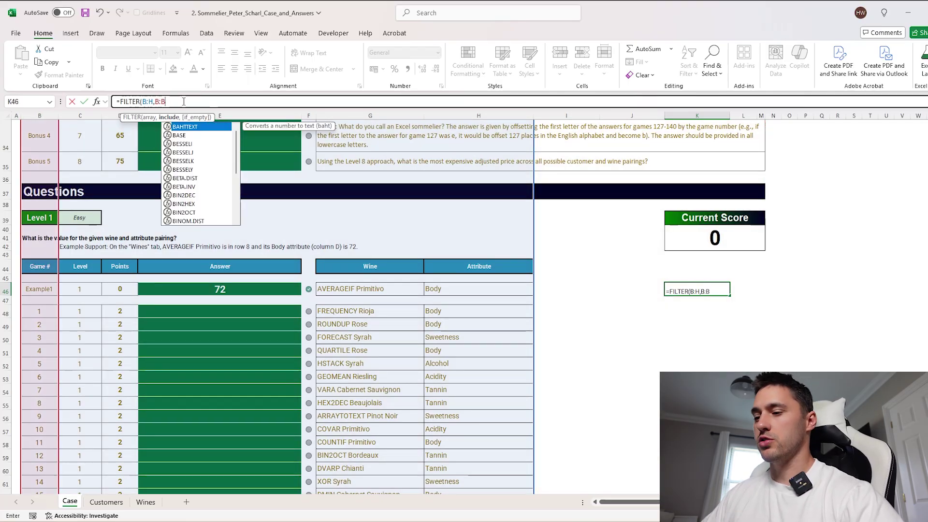
click(156, 101)
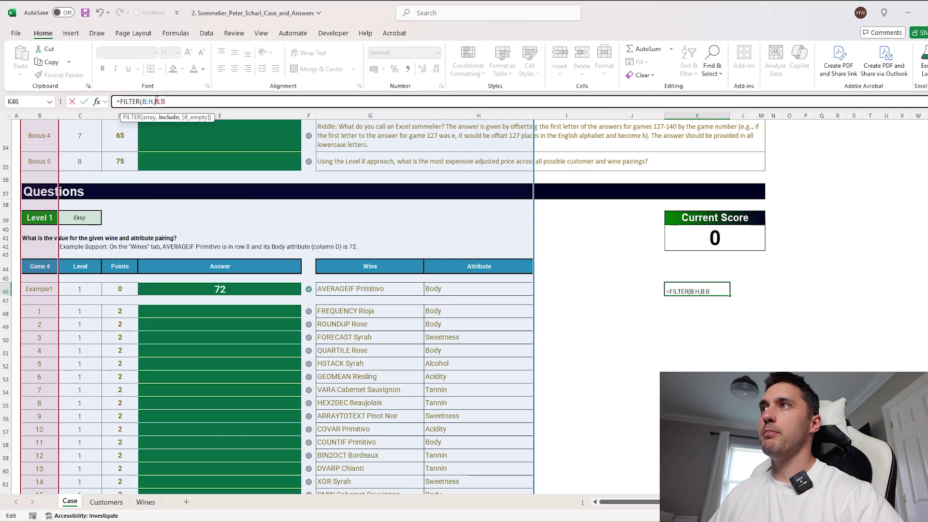
text(ISNUMBER()
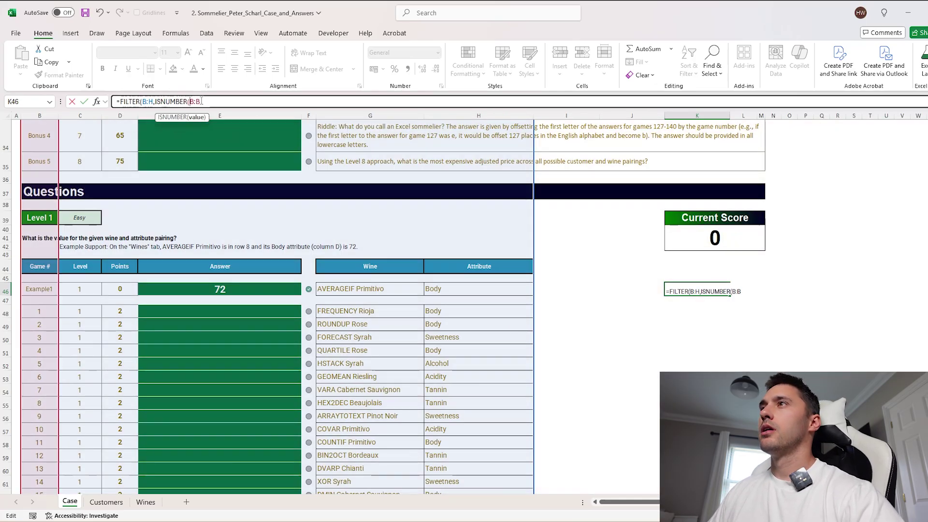
key(Return)
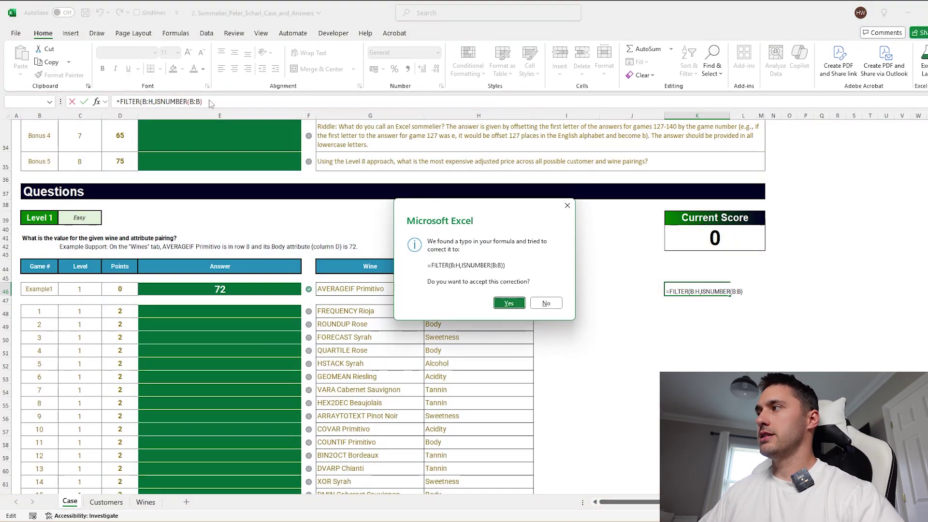
key(Return)
key(Up)
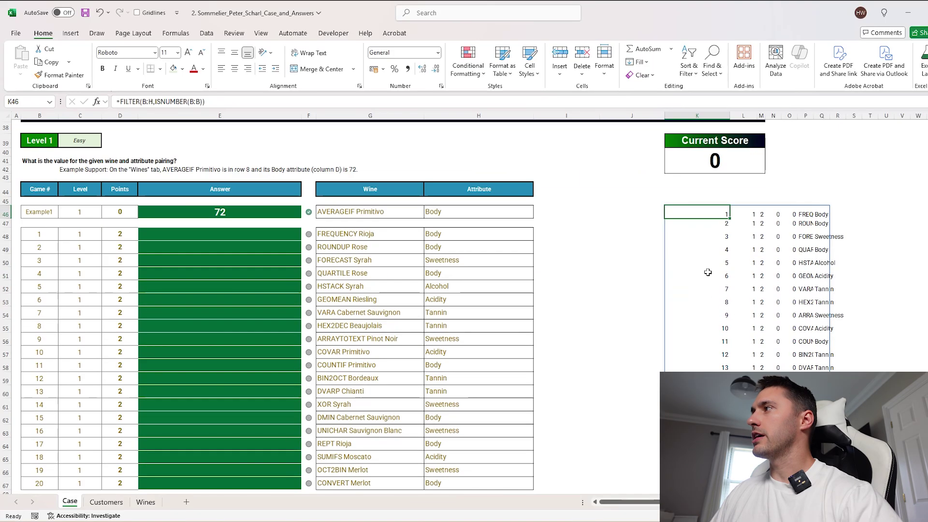
drag(713, 213, 713, 381)
drag(751, 215, 750, 380)
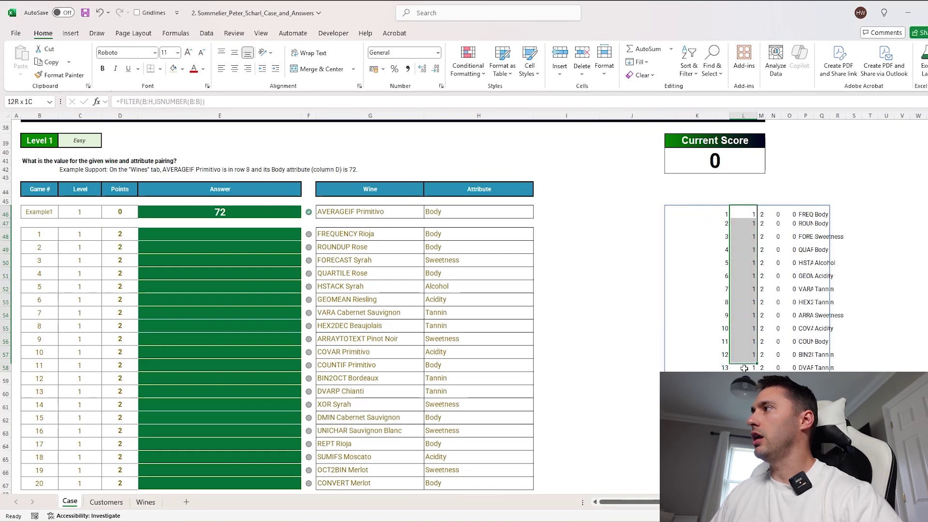
drag(763, 215, 763, 387)
drag(806, 214, 821, 417)
scroll(821, 338, down, 3)
scroll(805, 353, down, 20)
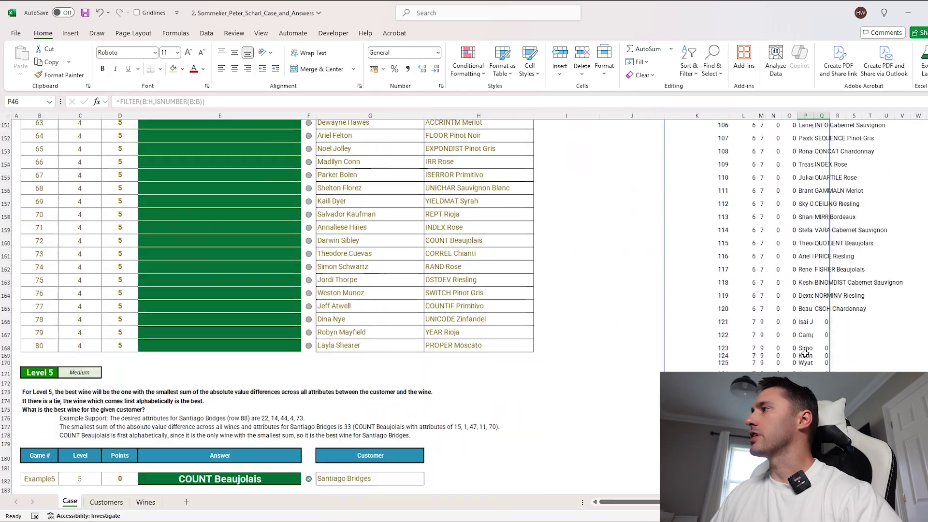
scroll(805, 353, up, 20)
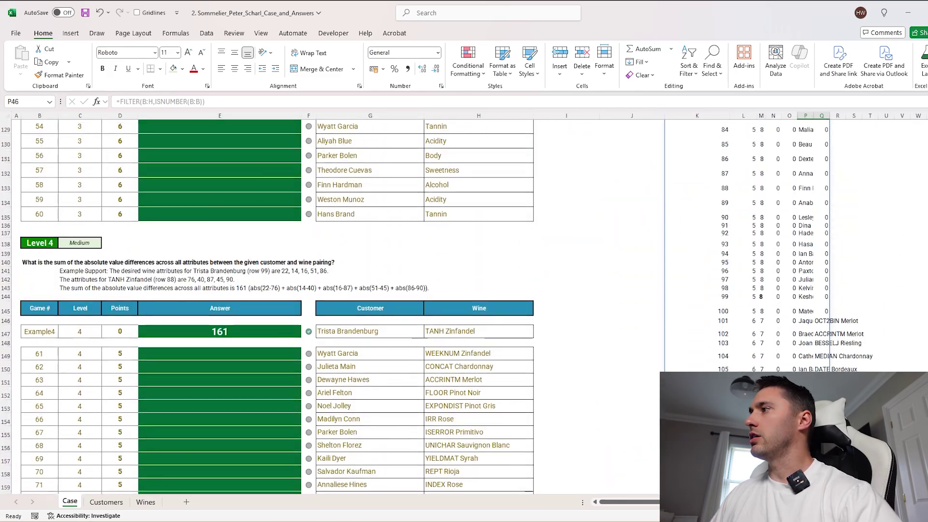
scroll(725, 330, up, 17)
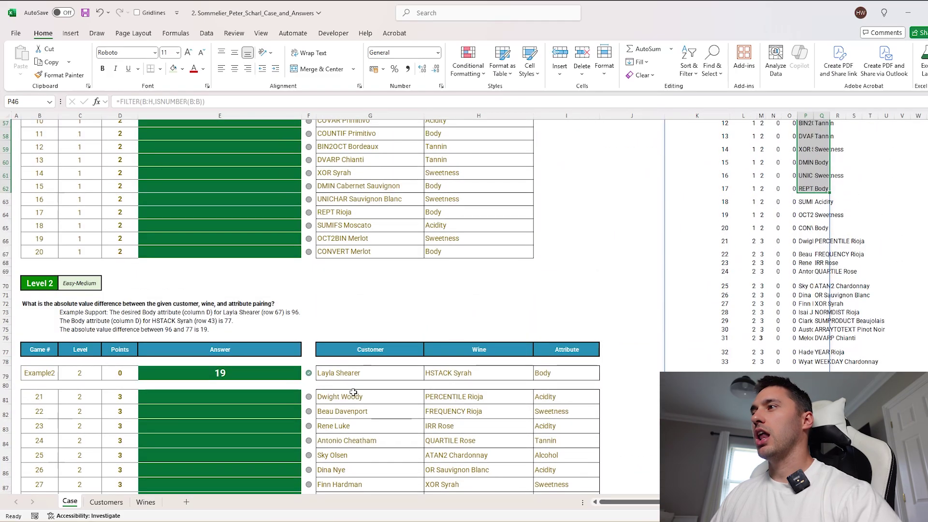
click(716, 316)
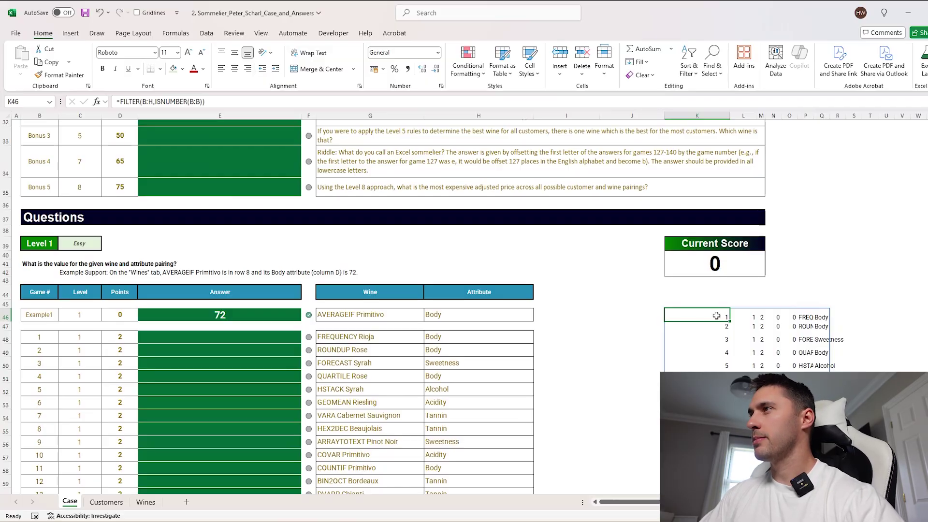
key(Delete)
key(Down)
key(Down)
key(Left)
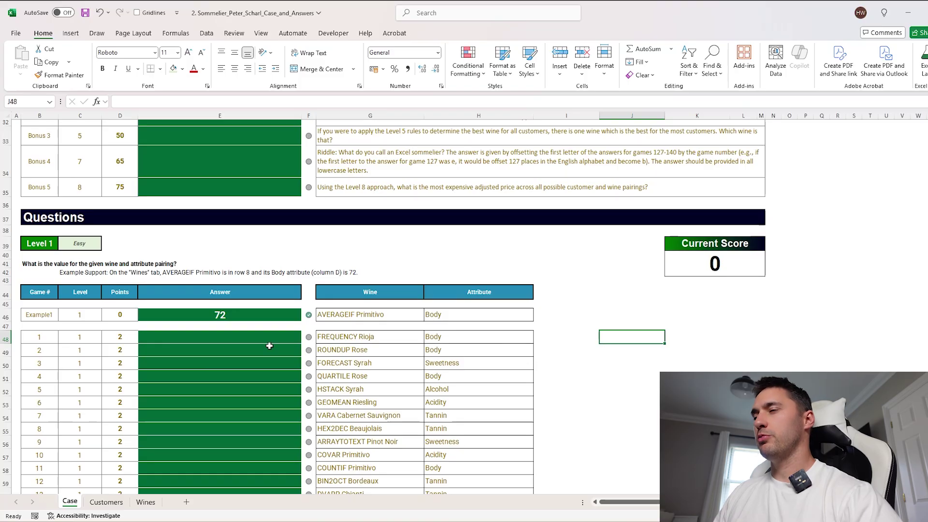
scroll(270, 347, down, 5)
scroll(554, 340, down, 20)
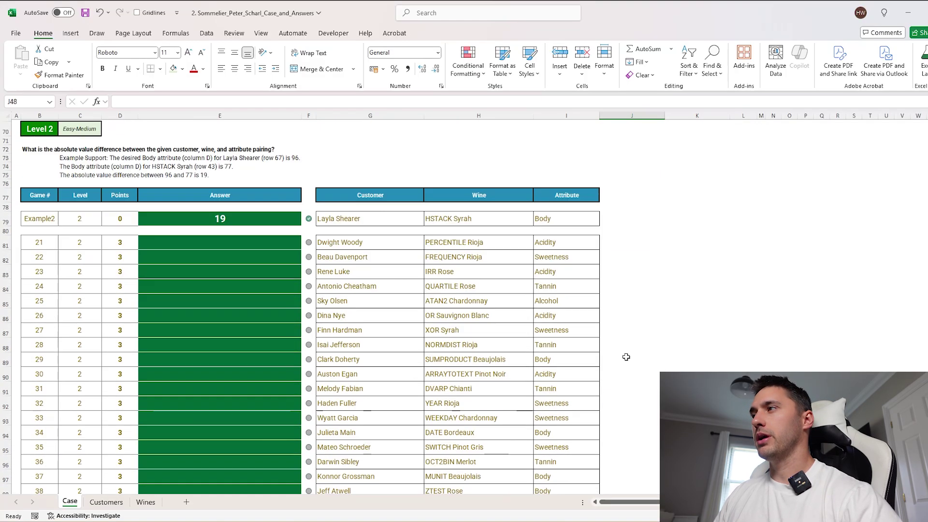
scroll(653, 370, down, 10)
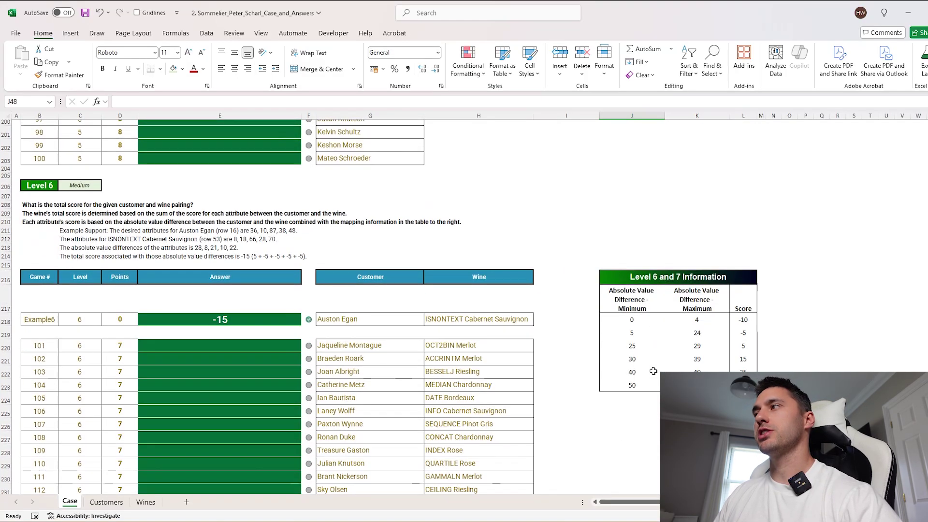
key(ctrl+BackSpace)
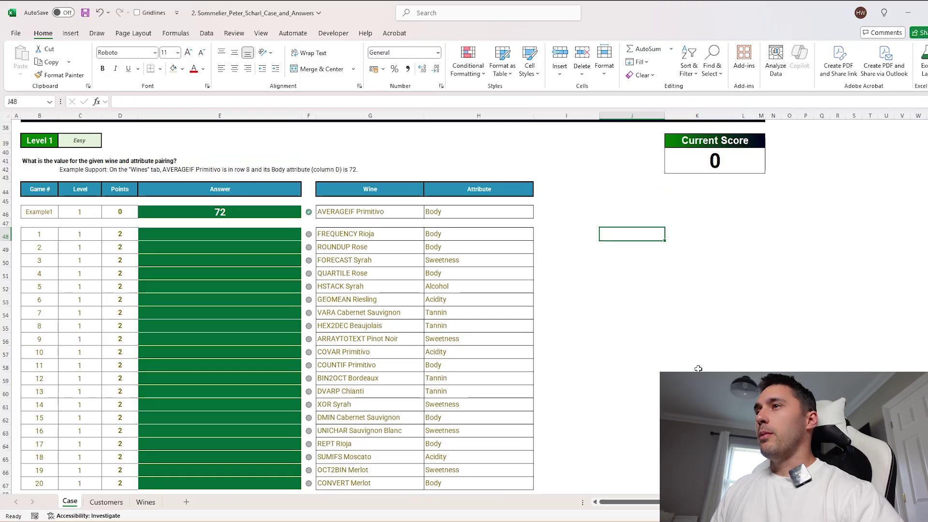
key(Left)
key(Left)
key(Left)
key(Left)
key(Left)
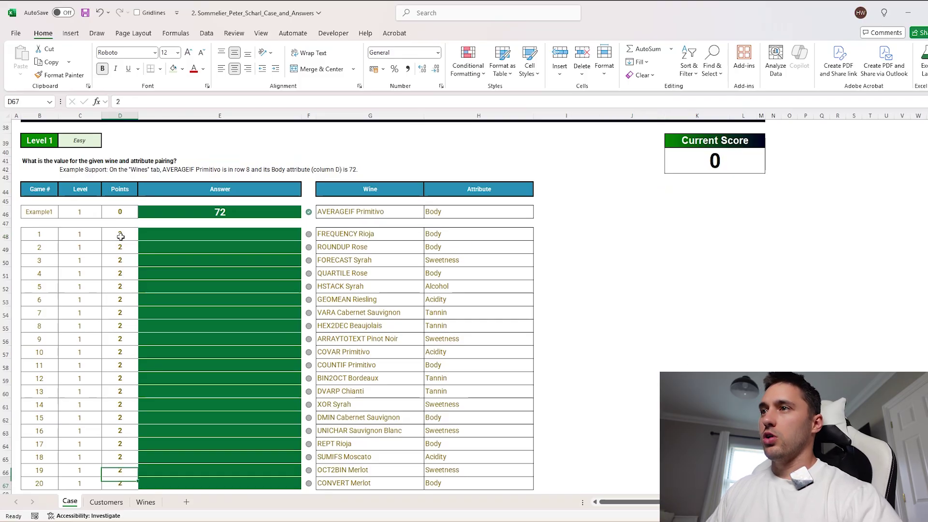
key(Up)
key(Up)
key(Down)
key(Down)
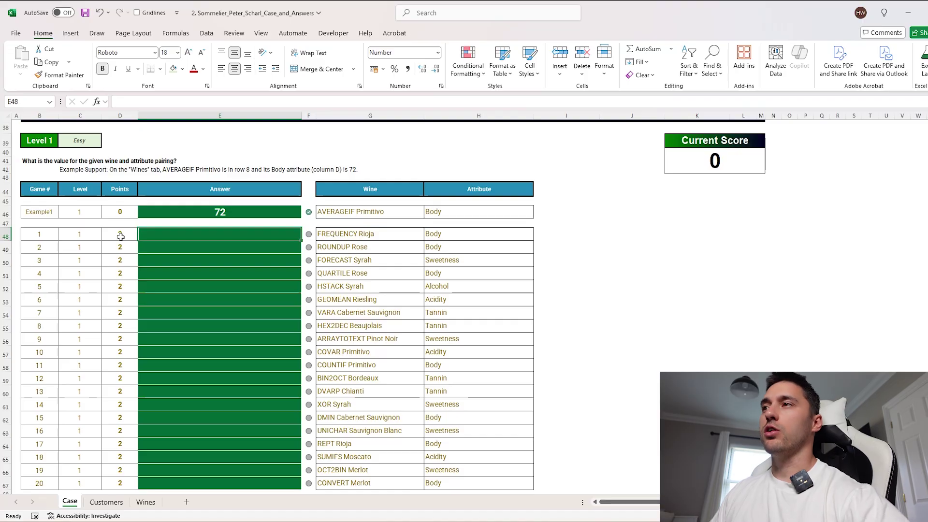
click(566, 299)
scroll(580, 242, down, 12)
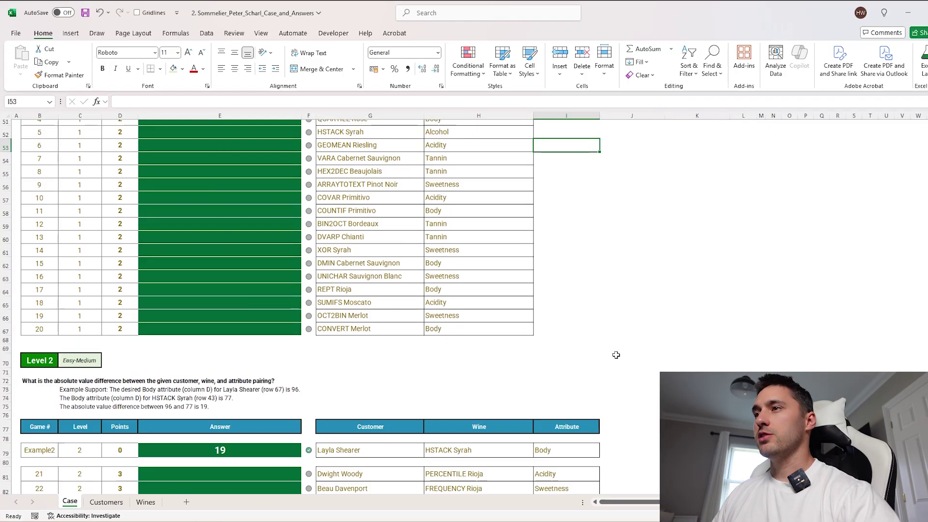
scroll(616, 355, up, 20)
scroll(614, 353, up, 5)
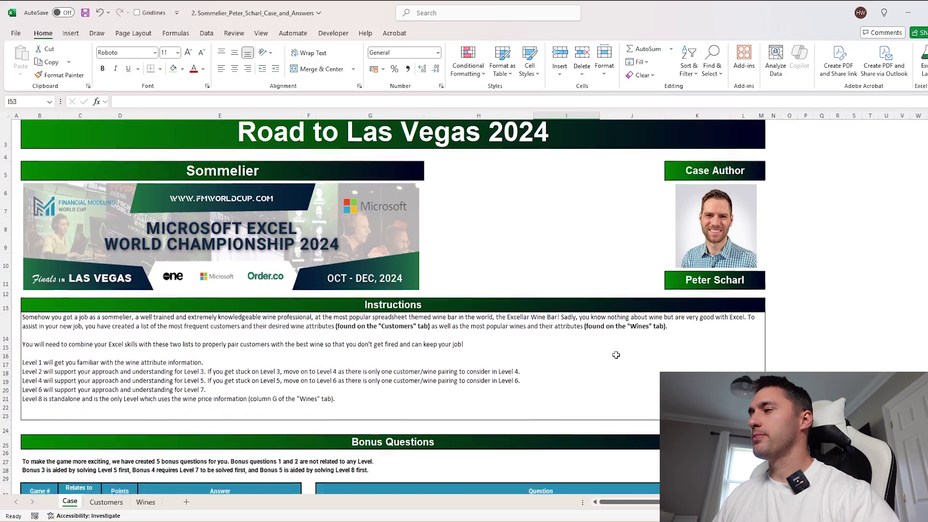
scroll(628, 391, down, 7)
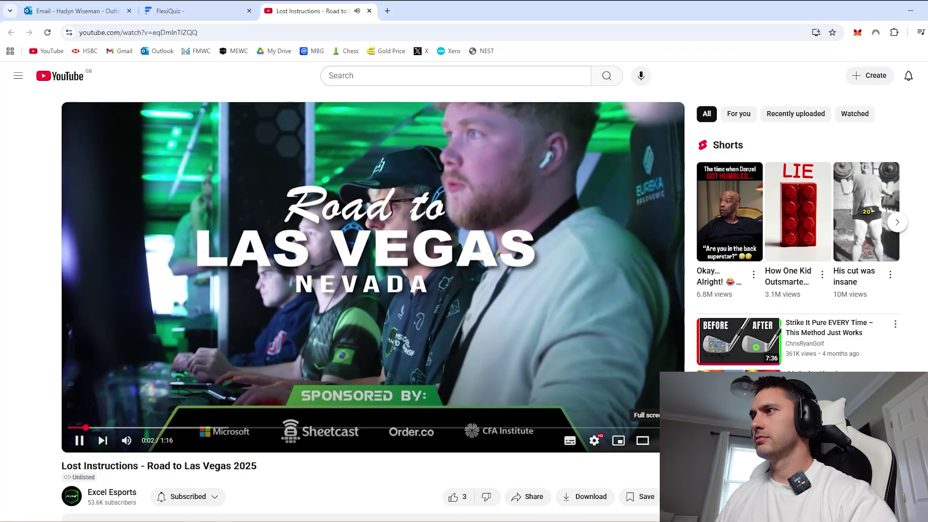
Switch the Lost Instructions video to full screen.
click(642, 440)
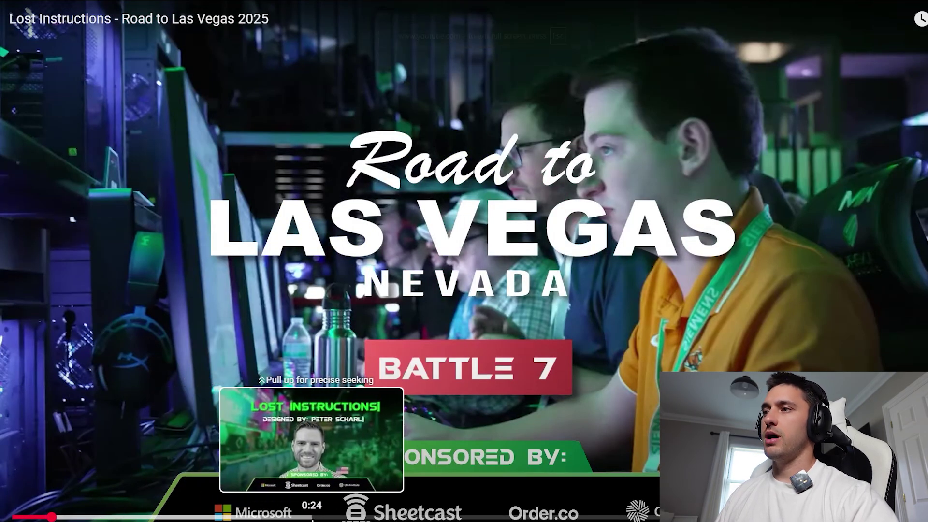
Jump the video to 0:24, pause and resume, then skip ahead to the column E guesses explanation.
click(312, 517)
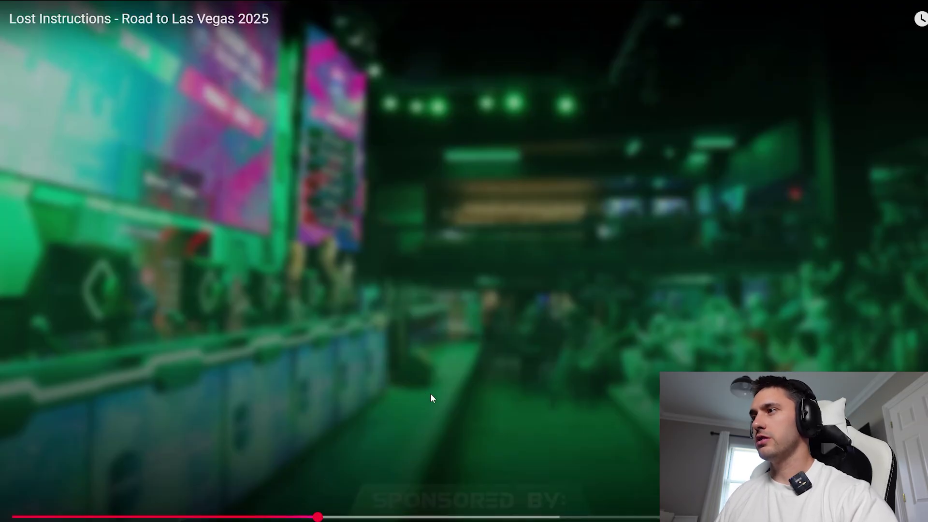
click(430, 393)
click(434, 379)
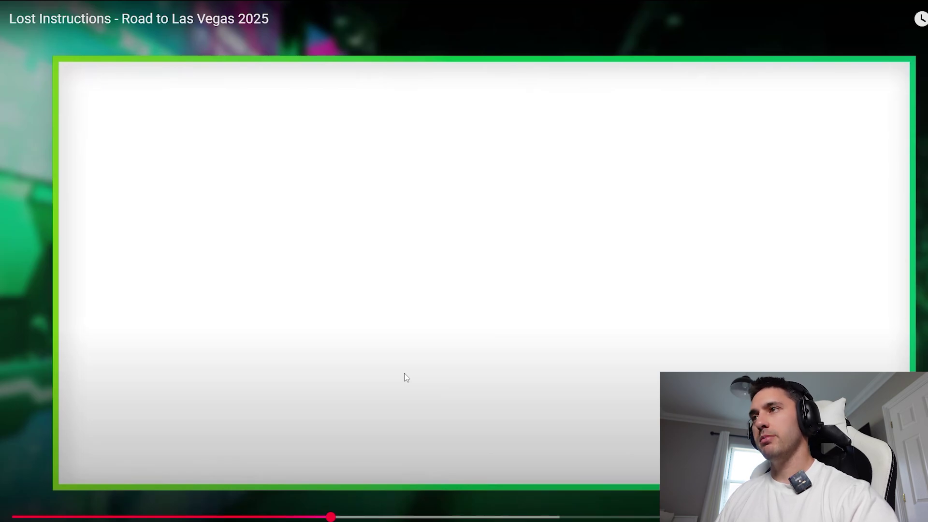
click(437, 367)
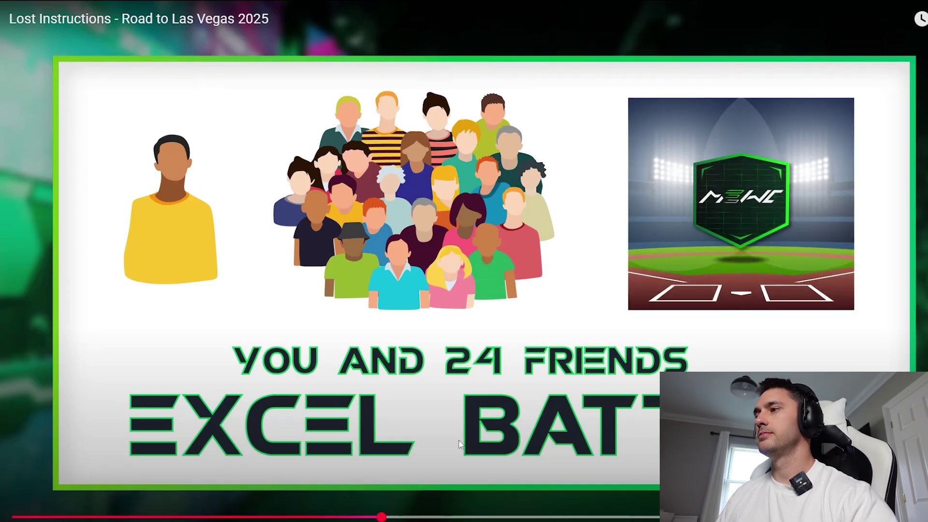
click(394, 516)
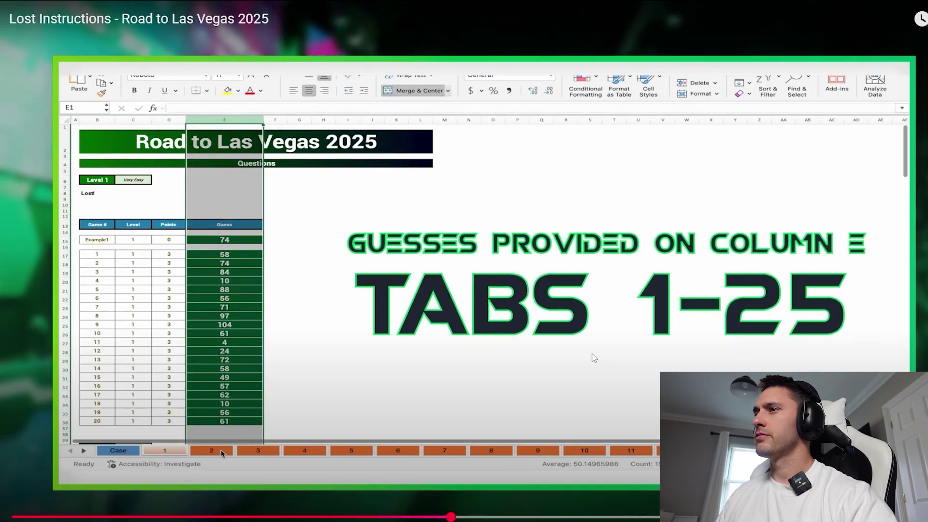
Pause and resume the video through the part about the accidentally deleted instructions.
click(571, 355)
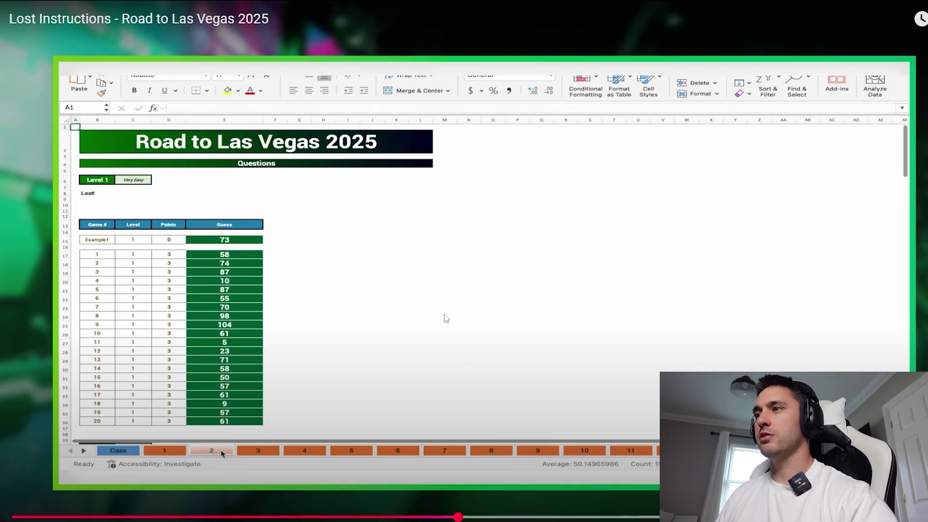
click(561, 318)
click(563, 316)
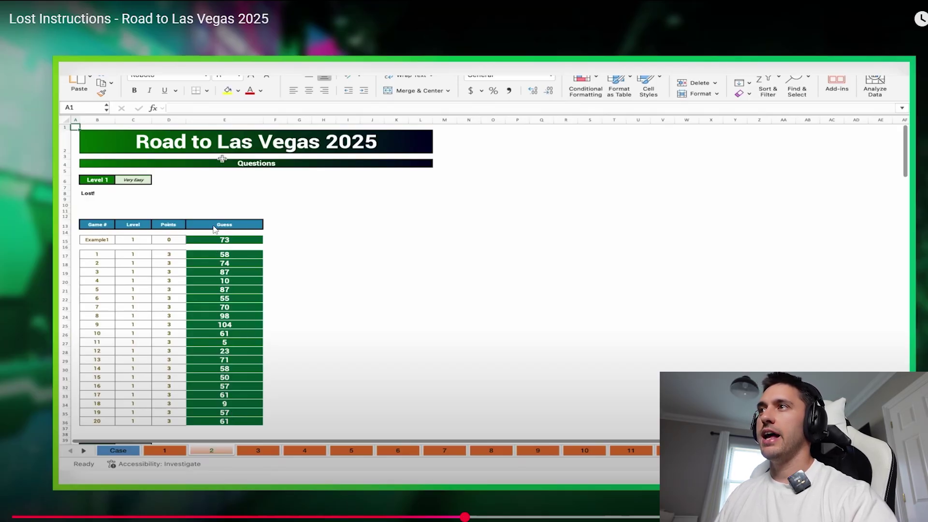
click(492, 271)
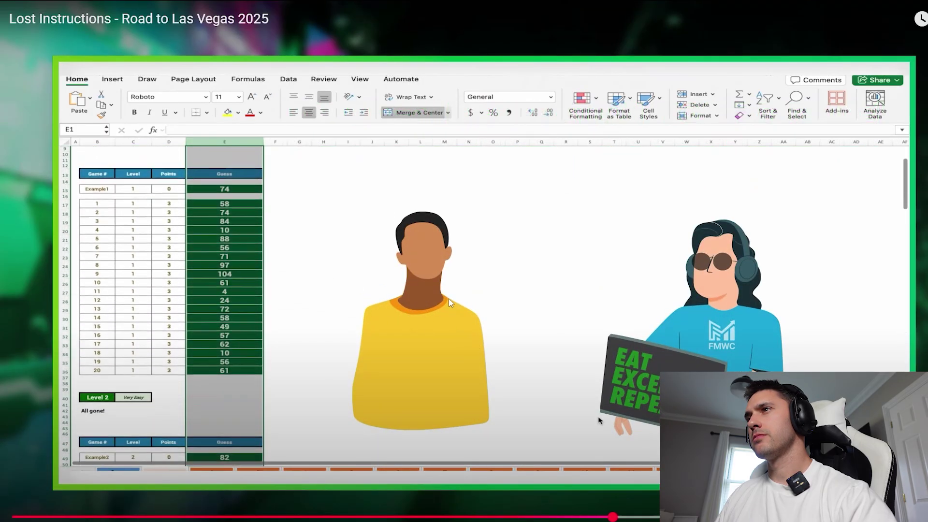
Finish the video, launch a blank Excel workbook via search 'ex', and add a second sheet.
click(448, 297)
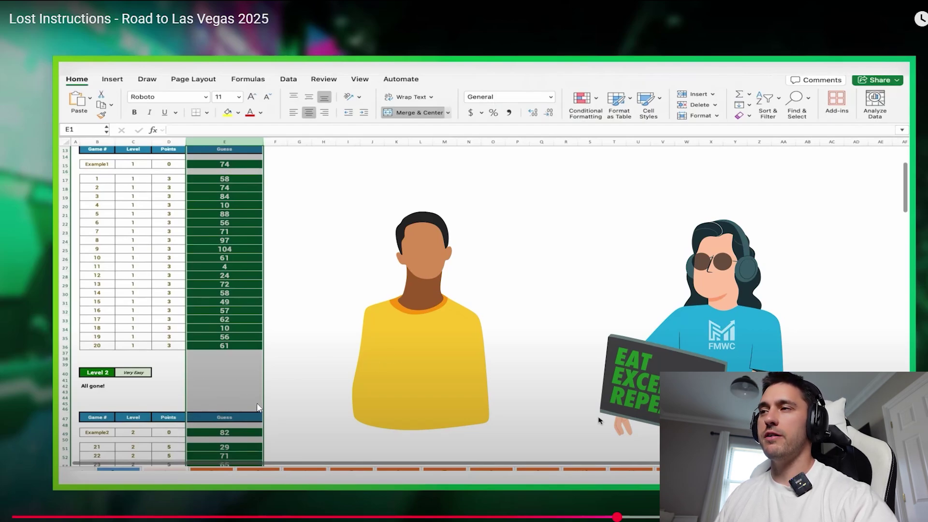
click(468, 298)
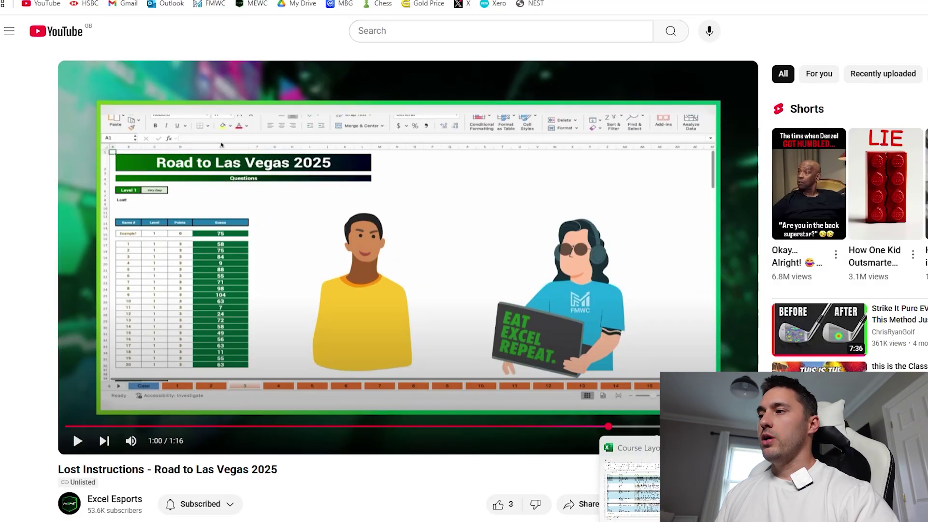
key(super)
text(exc)
click(503, 201)
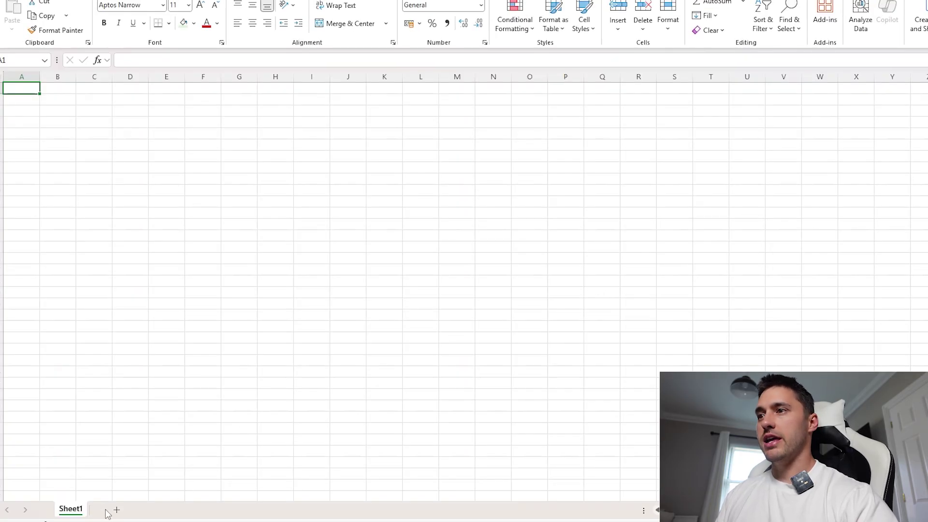
click(116, 509)
double_click(114, 508)
Add worksheets named 1, 2, 3, 4 and 5 after Sheet1.
text(1)
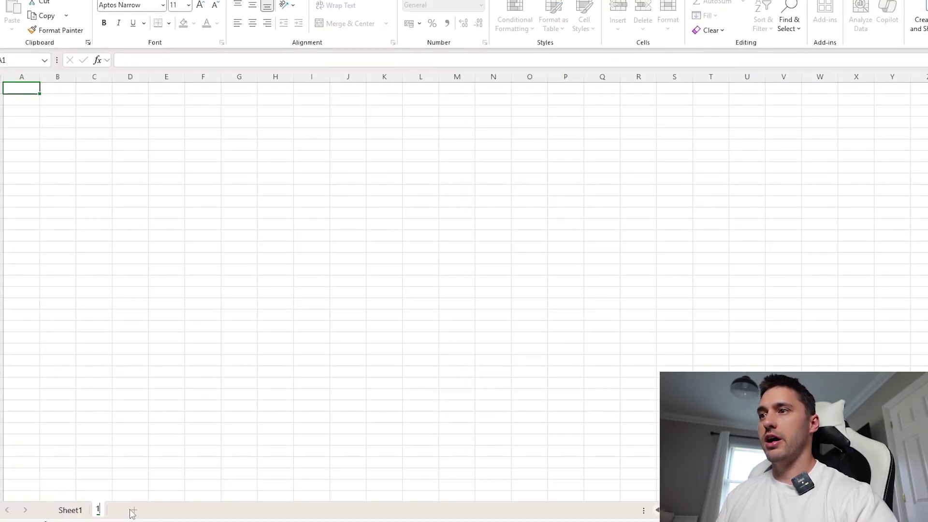
click(127, 510)
double_click(122, 508)
text(2)
click(145, 510)
double_click(144, 508)
text(3)
click(172, 509)
double_click(163, 508)
text(4)
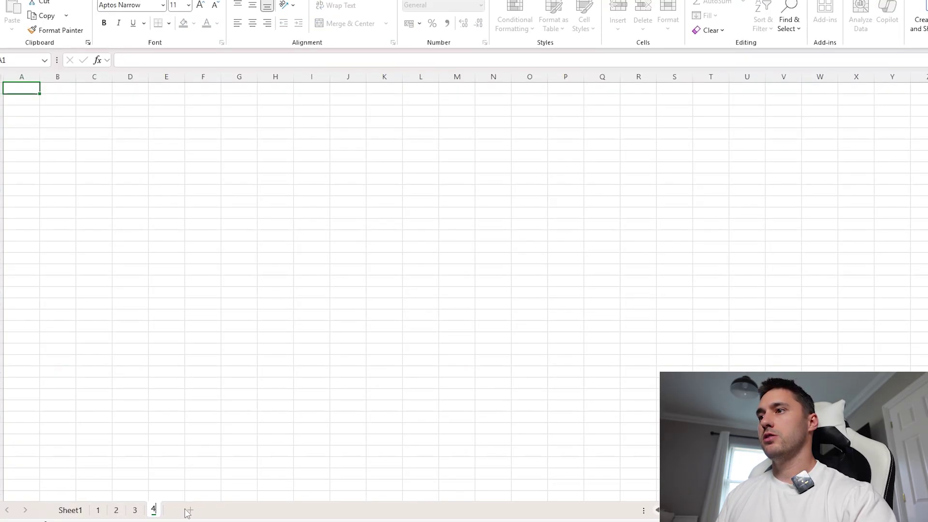
click(192, 510)
double_click(181, 508)
text(5)
click(242, 474)
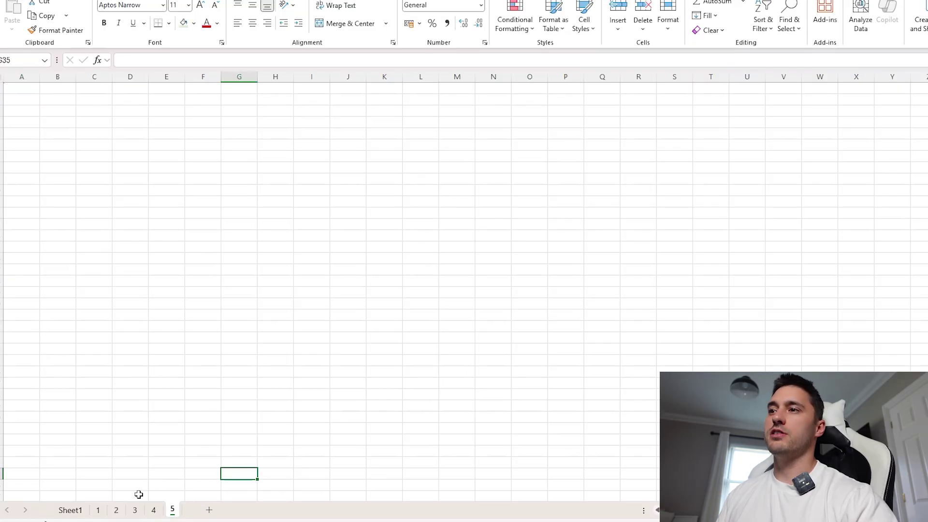
Group sheets 1–5 and enter a SEQUENCE formula in B2 listing question numbers 1–20.
click(99, 512)
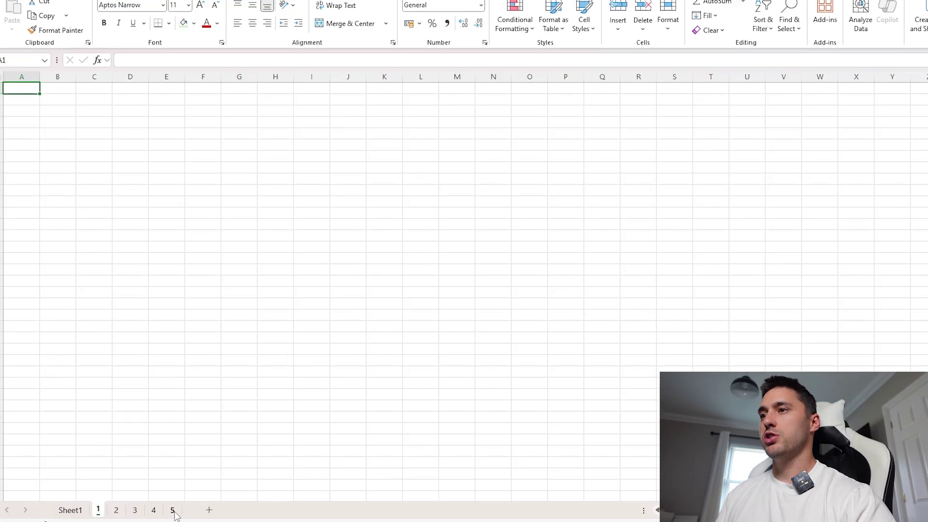
shift+click(174, 514)
click(54, 99)
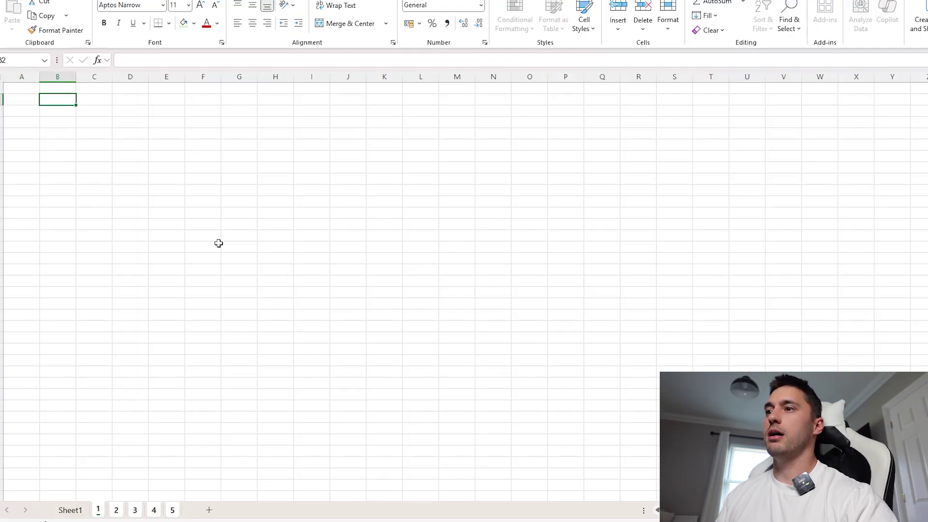
text(=seq)
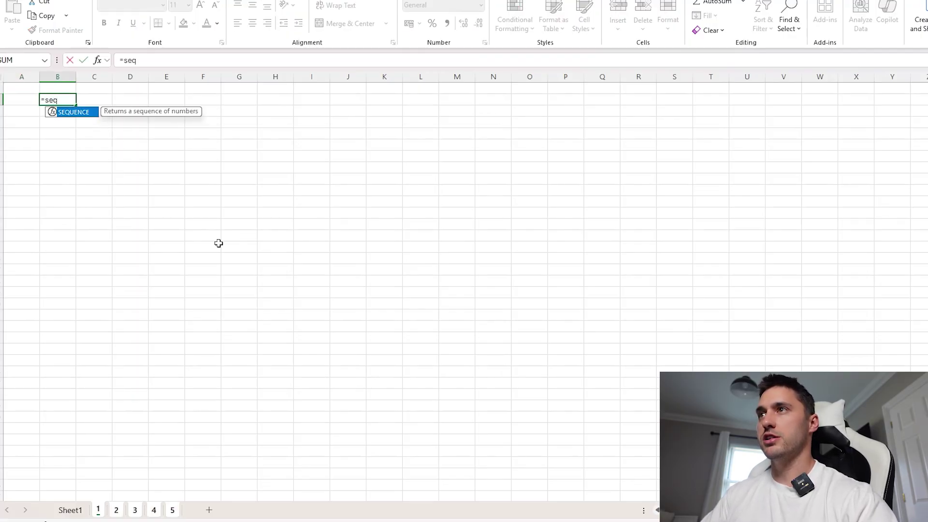
key(Tab)
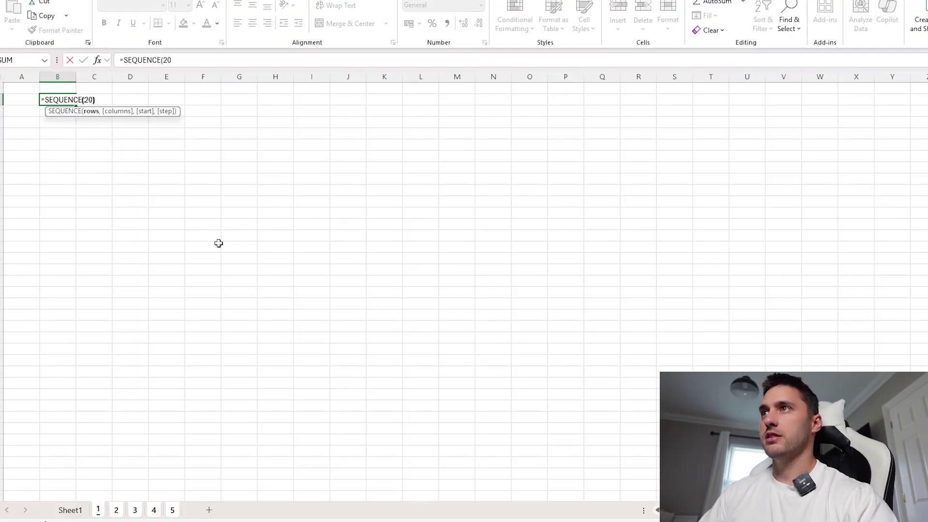
key(Return)
Fill column C beside questions 1–20 with RANDBETWEEN random guesses.
key(Up)
key(Right)
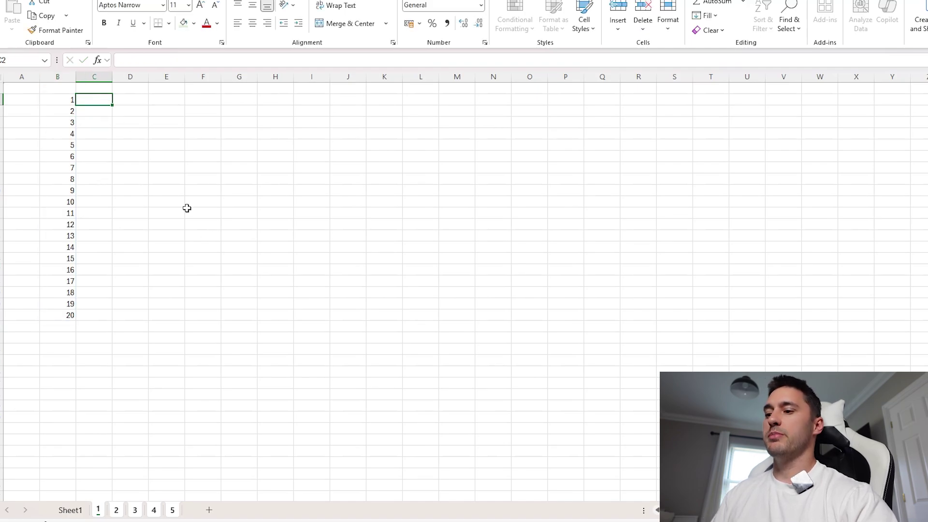
text(=randb)
key(Tab)
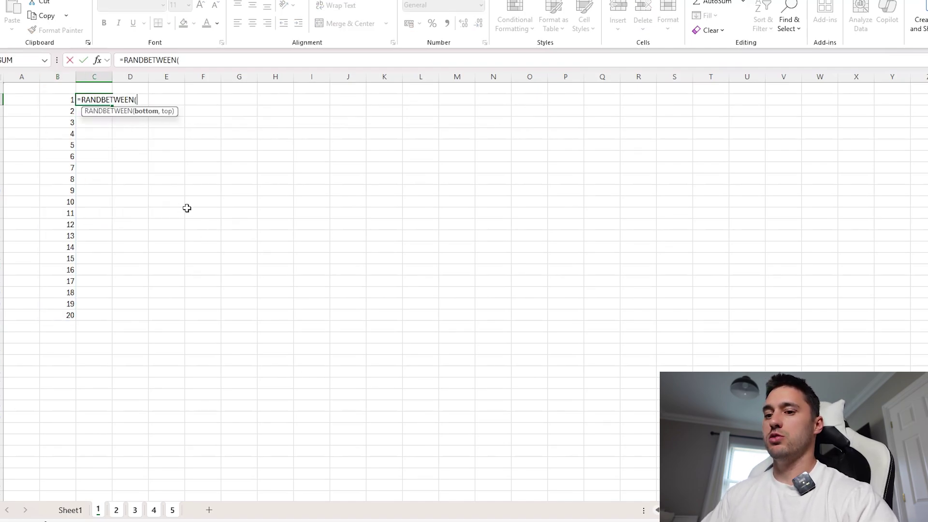
text(1,100)
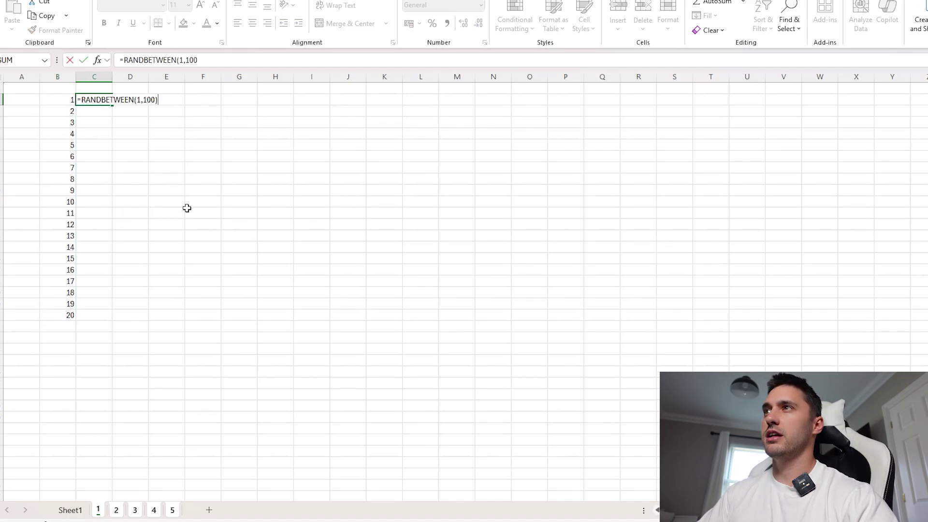
key(Return)
click(109, 103)
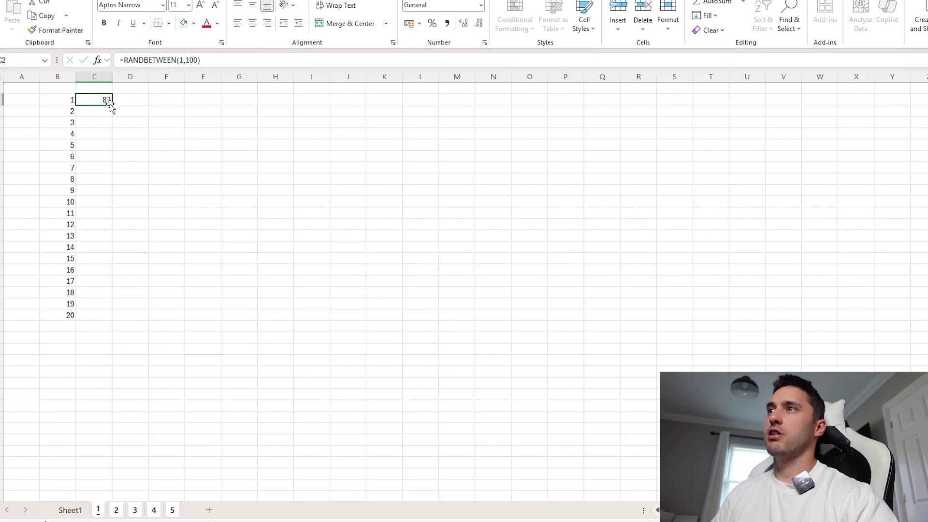
drag(112, 105, 112, 315)
click(110, 308)
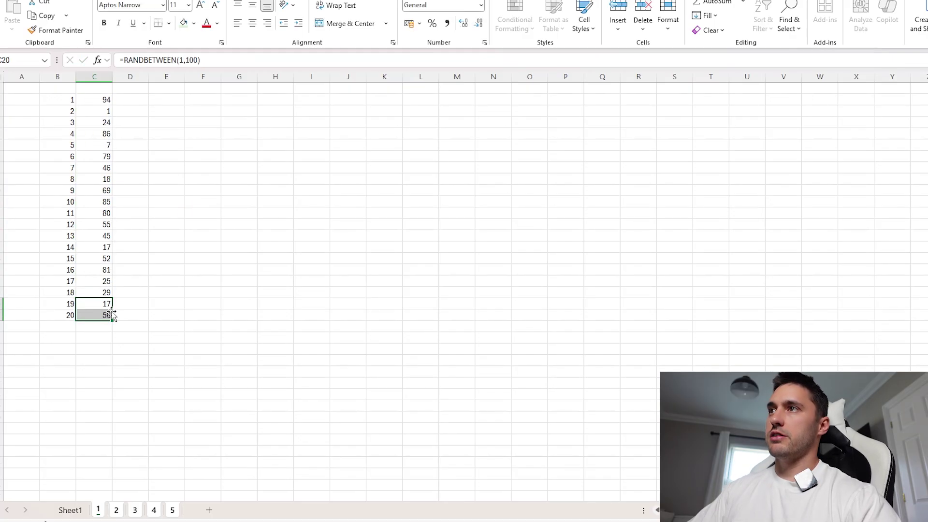
Check the random guesses on sheets 1 through 5, then go to the empty Sheet1.
click(1, 77)
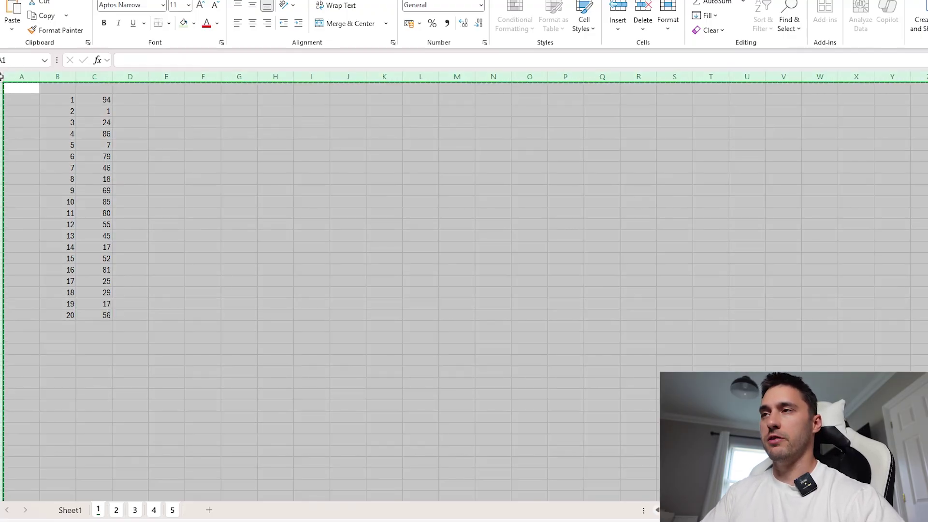
click(49, 110)
click(95, 122)
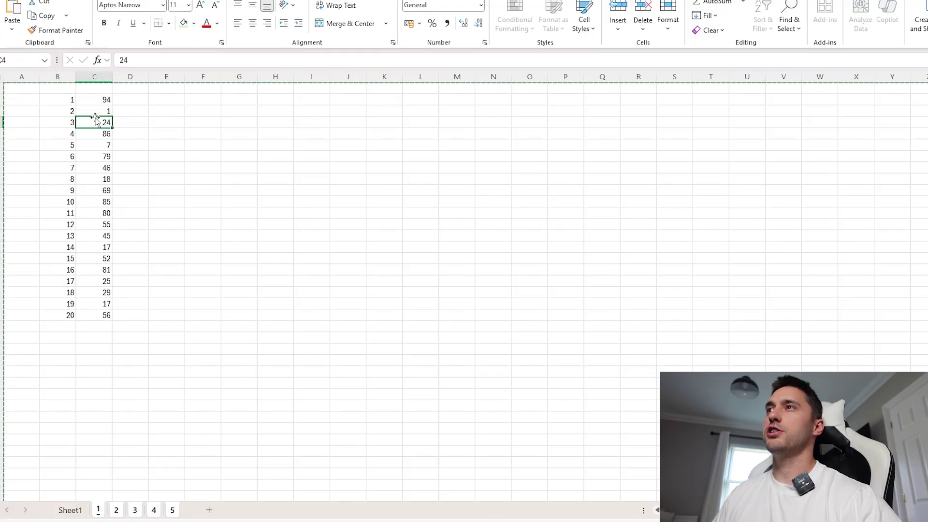
click(116, 510)
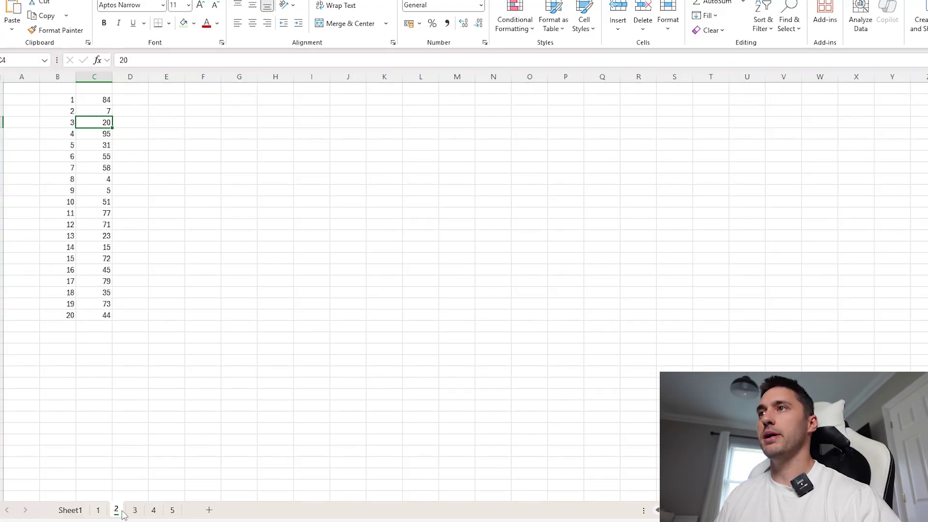
click(135, 510)
click(153, 510)
click(172, 510)
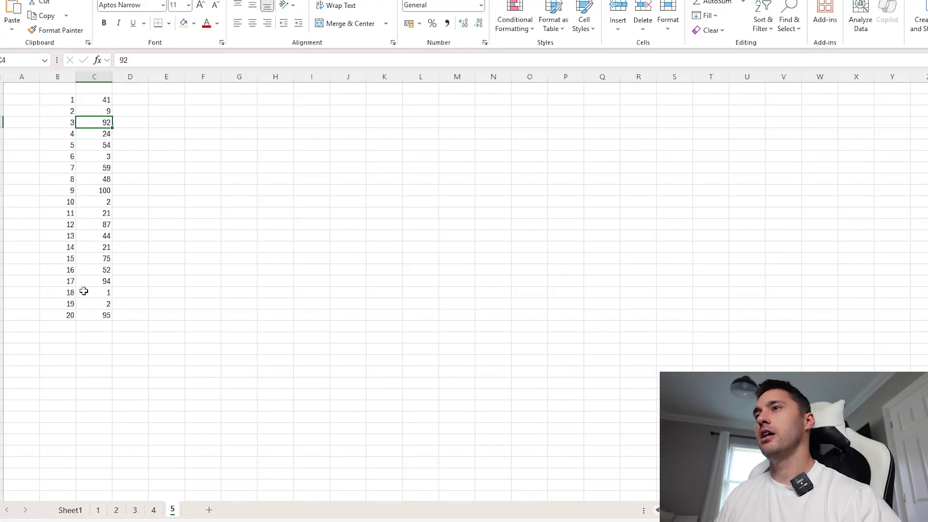
click(86, 313)
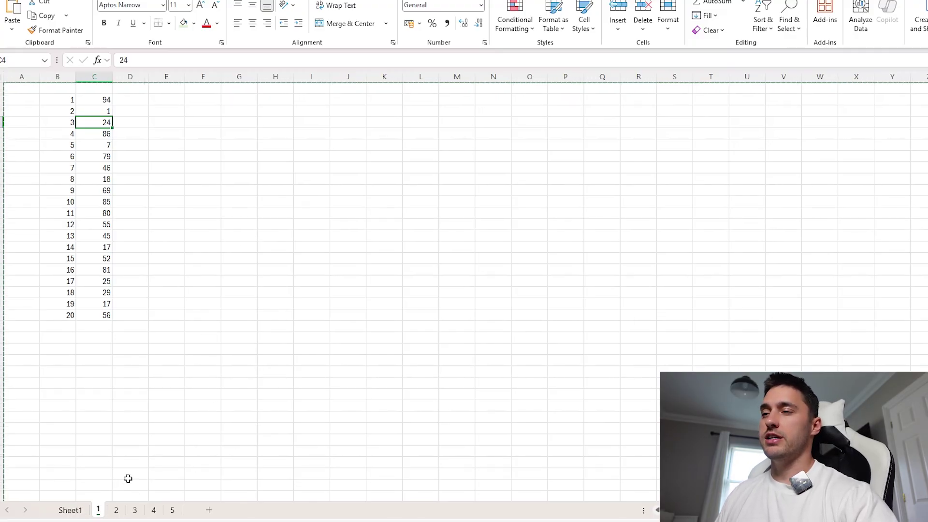
click(76, 509)
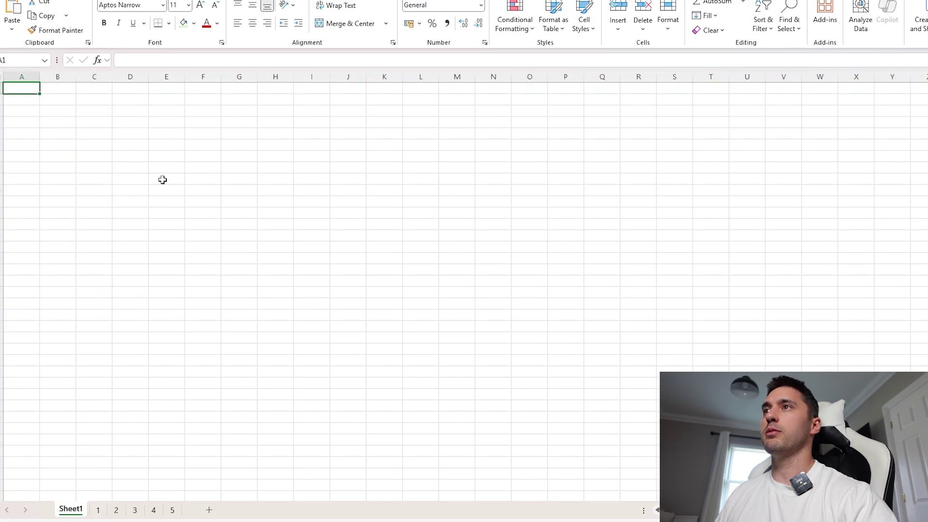
Number the players 1–5 across row 2 with =SEQUENCE(,5) in C2.
click(83, 98)
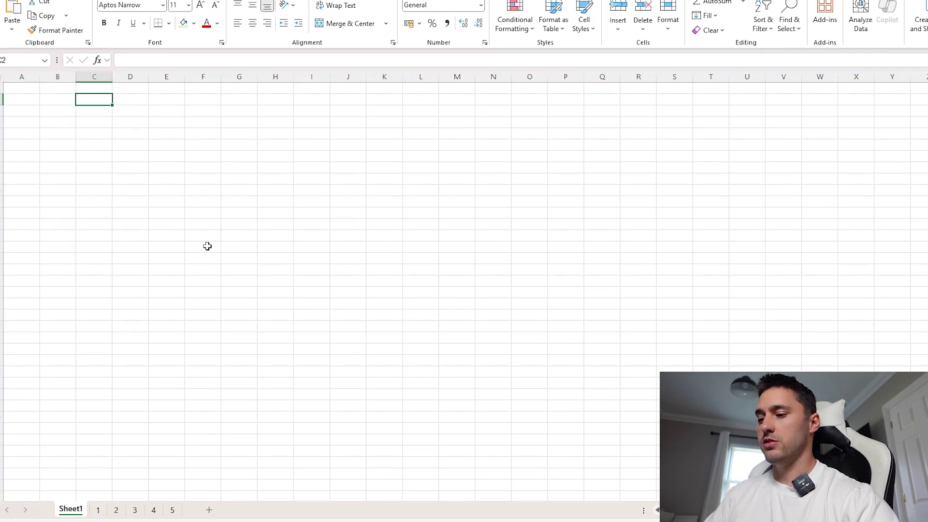
text(=)
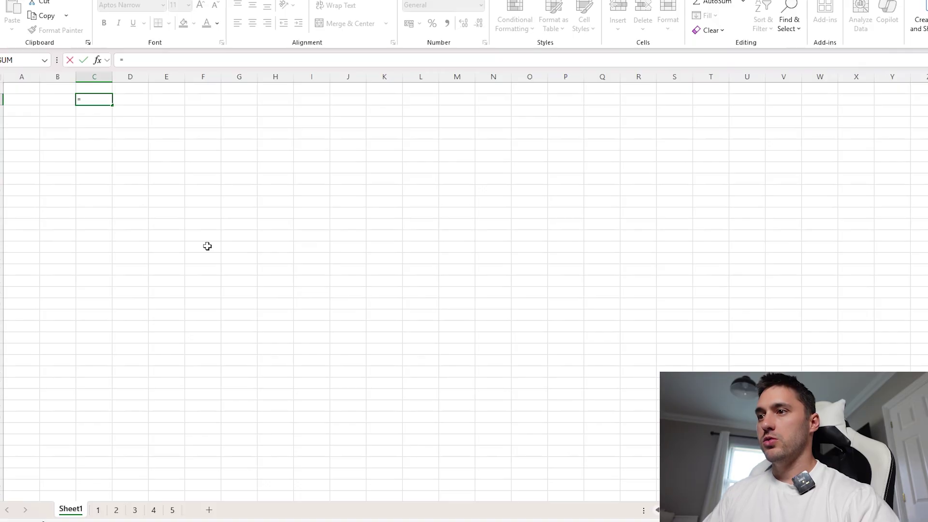
text(seq)
key(Tab)
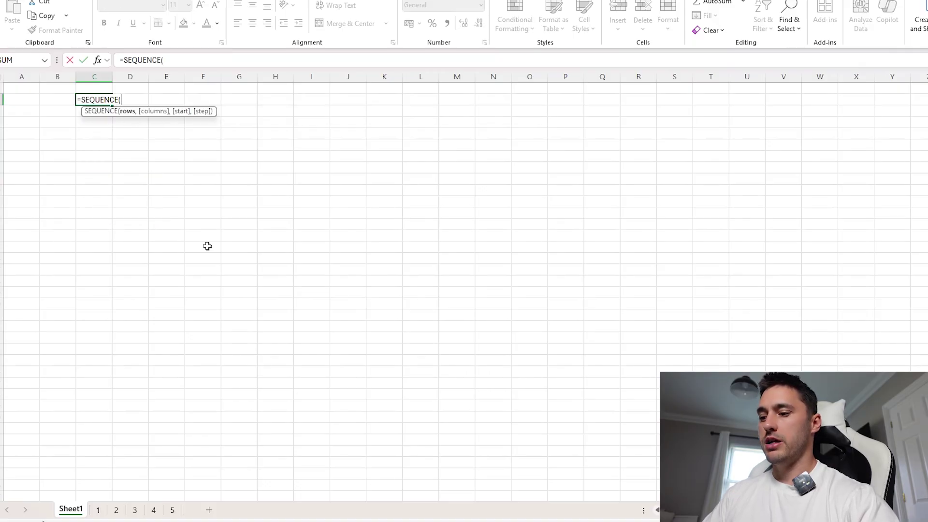
text(,5)
key(Return)
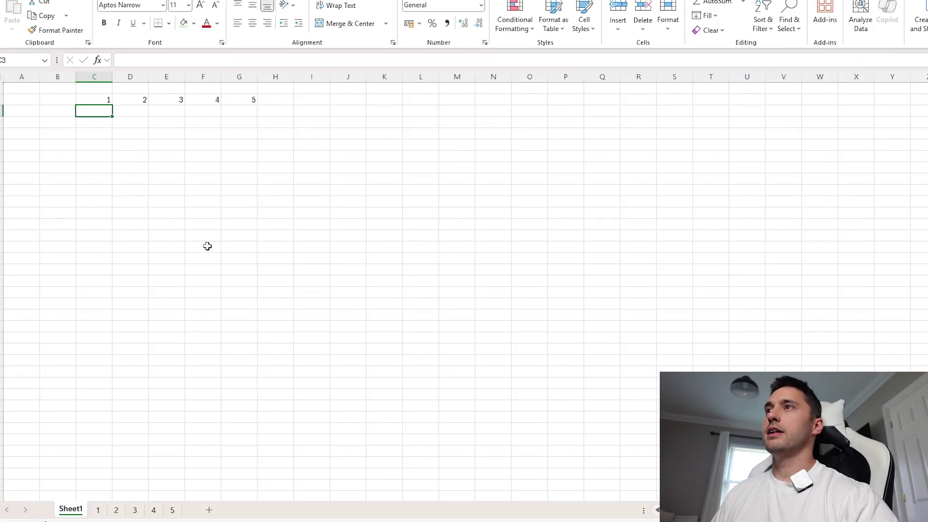
Number the questions 1–20 down column B with =SEQUENCE(20) in B3.
click(63, 116)
text(=seq)
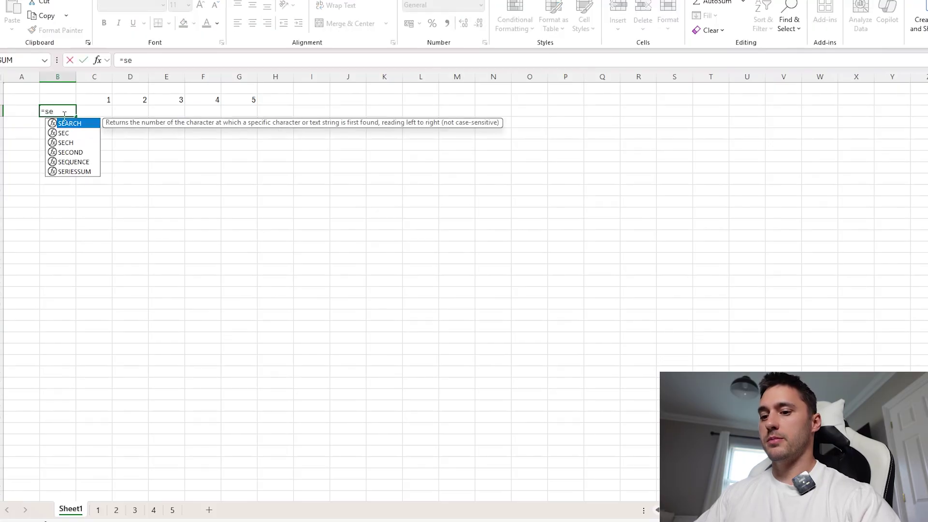
key(Tab)
text(20))
key(Return)
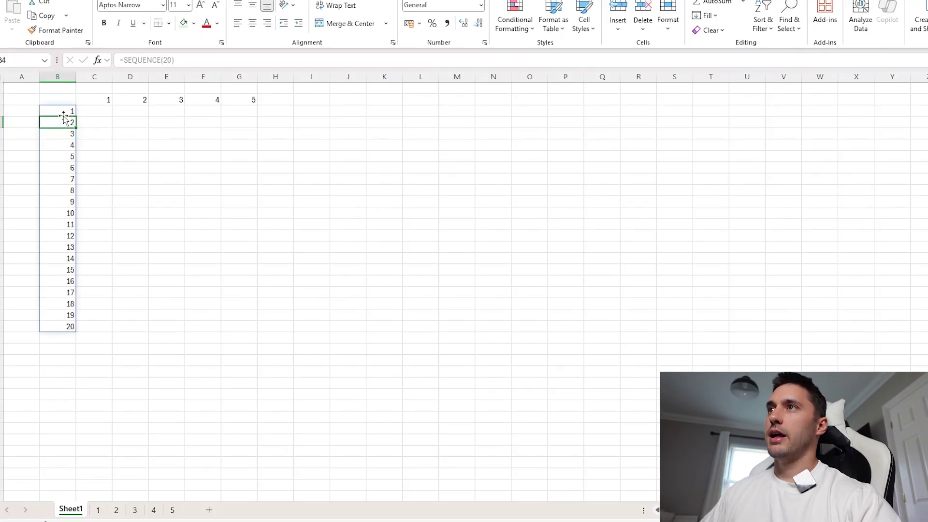
Start an HSTACK formula in cell C3 for the combined guesses.
click(108, 113)
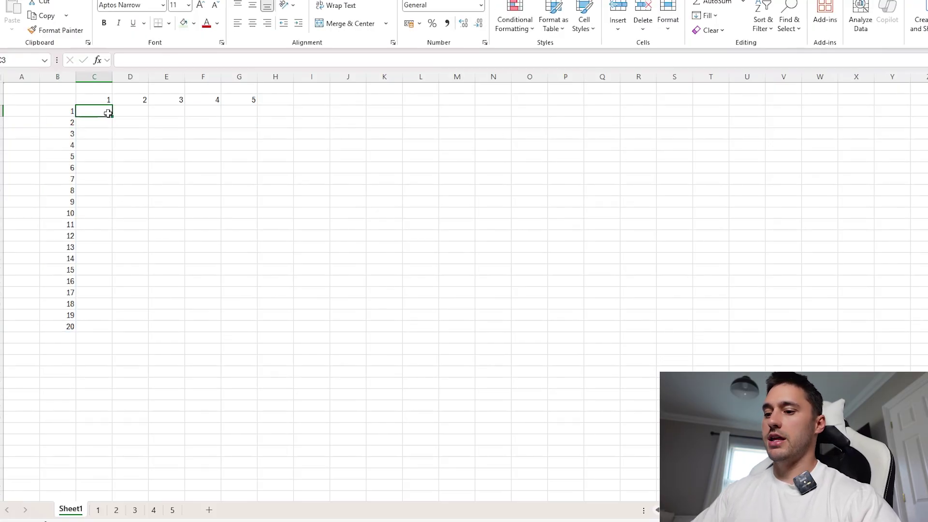
text(=hs)
key(Tab)
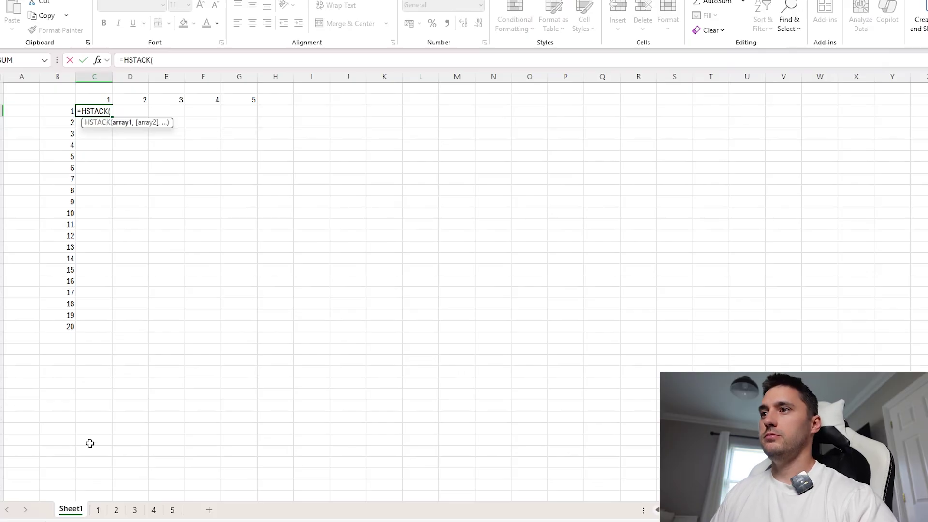
Complete the formula as =HSTACK('1:5'!C2:C21) to pull all five sheets' guesses.
click(98, 511)
shift+click(172, 510)
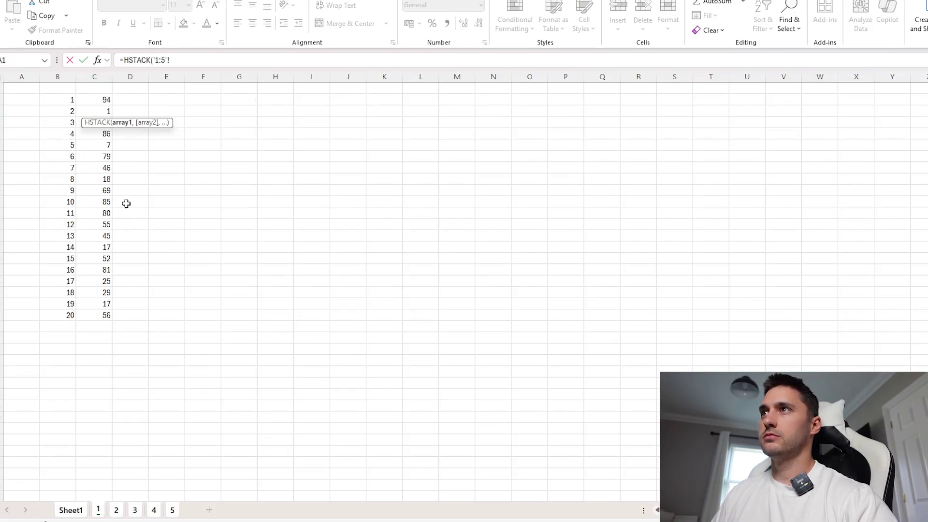
drag(97, 100, 89, 313)
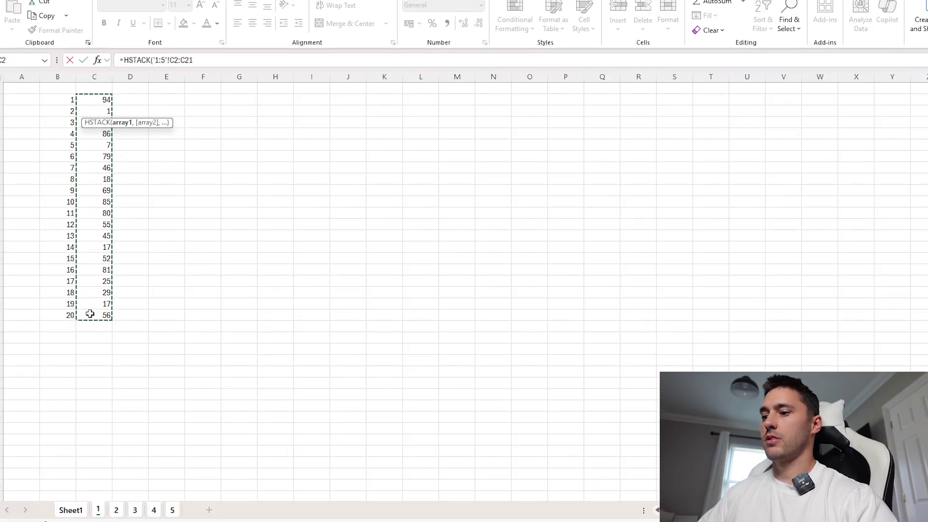
key(Return)
Check the spilled grid and select the player and question number headers.
click(136, 191)
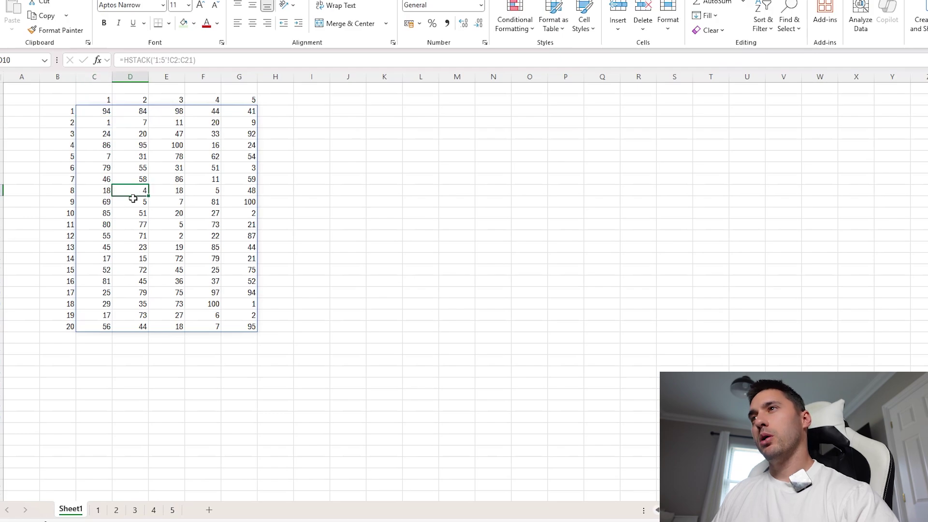
click(97, 108)
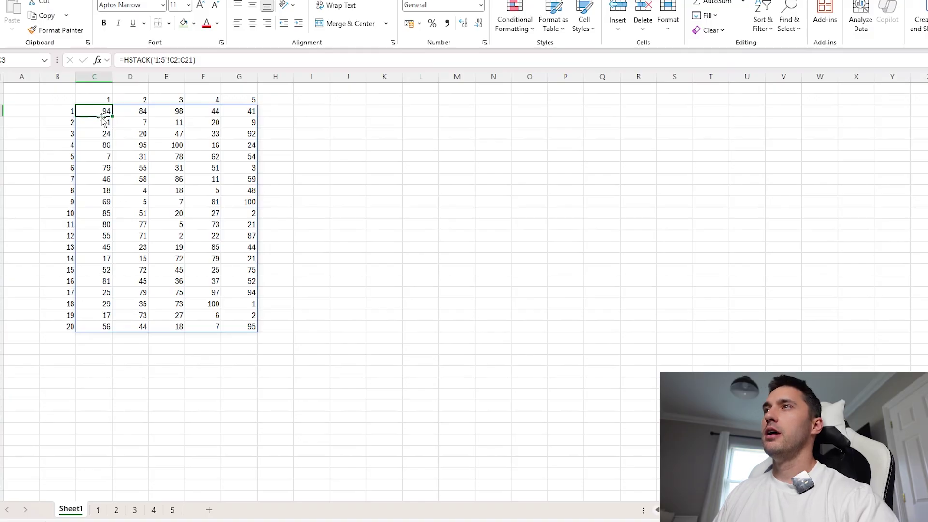
click(126, 115)
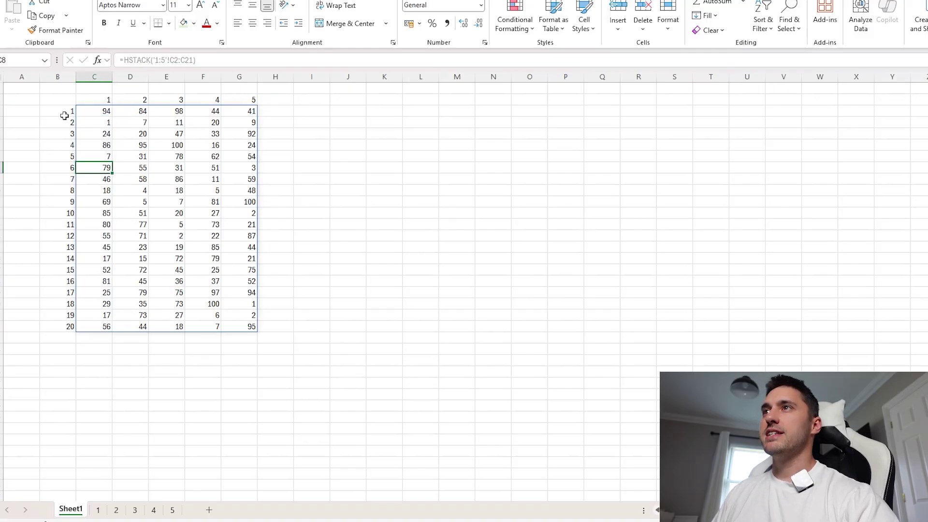
drag(57, 102, 239, 318)
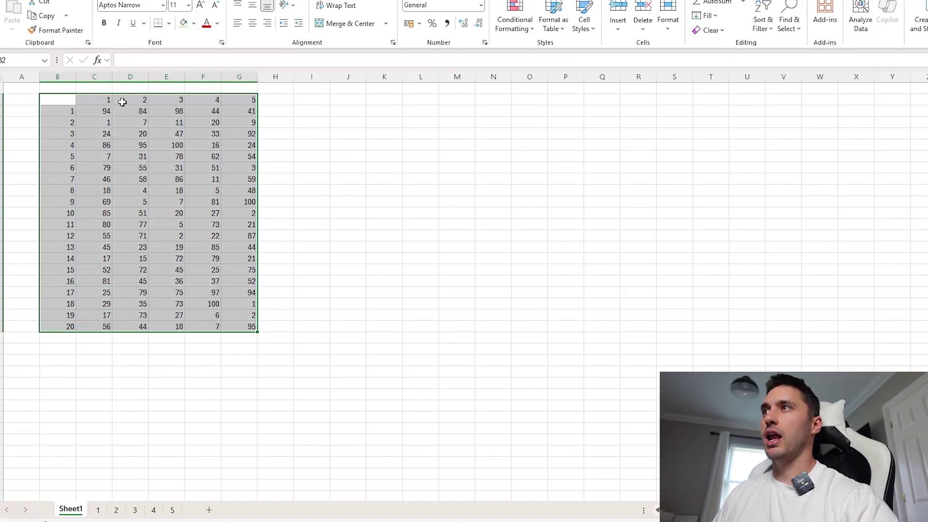
drag(228, 100, 83, 99)
ctrl+click(67, 73)
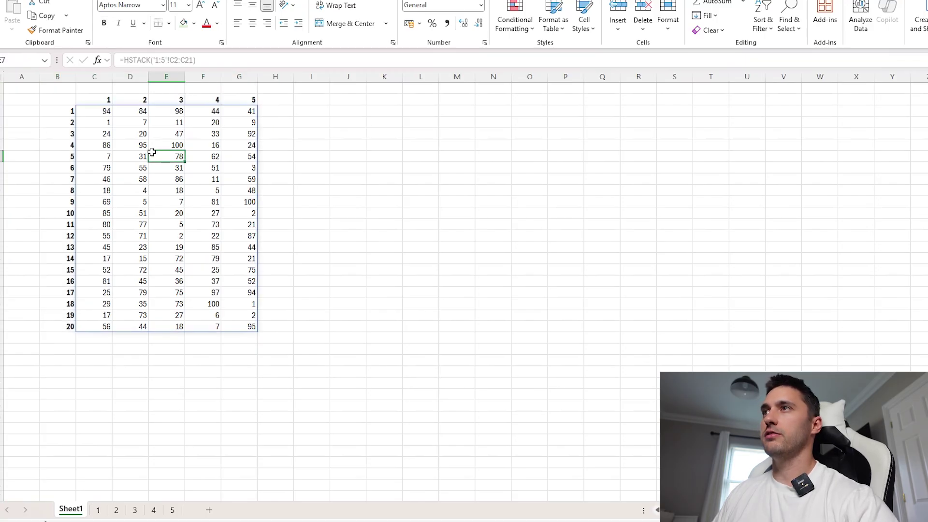
click(102, 111)
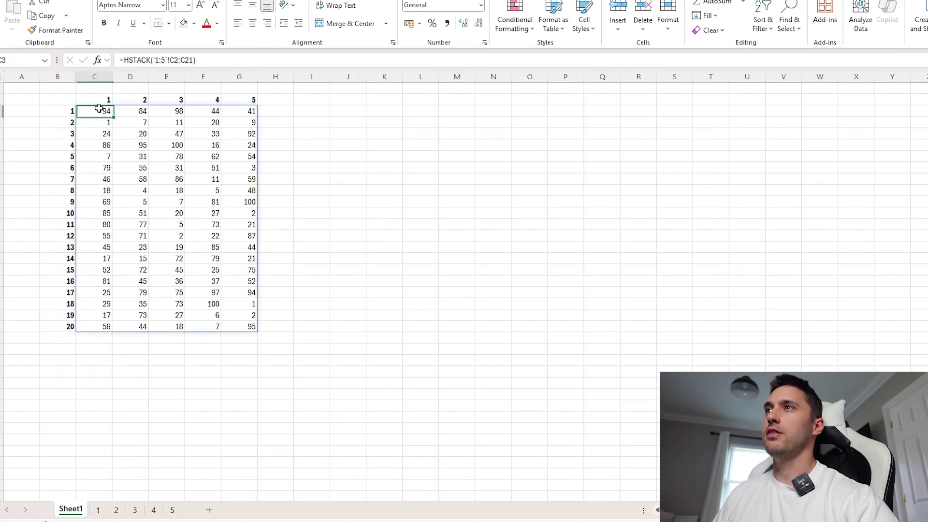
Verify the grid values against sheet 1's guesses and review the table's full extent.
click(98, 511)
click(104, 99)
click(104, 122)
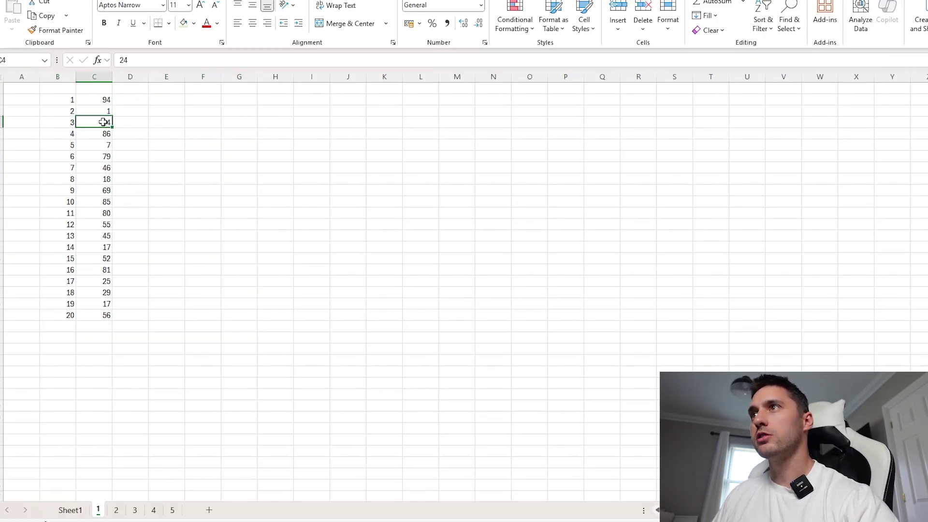
click(70, 510)
click(113, 124)
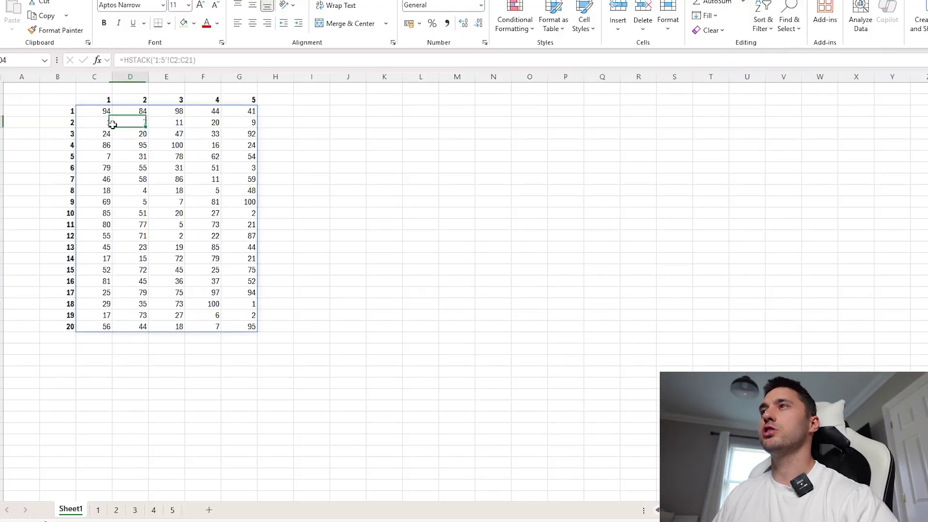
click(224, 200)
click(225, 280)
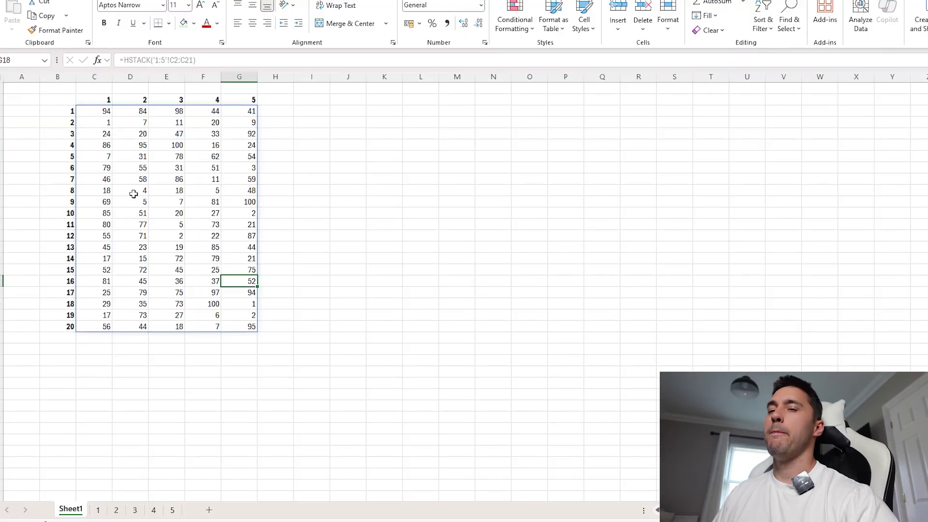
click(177, 224)
click(375, 183)
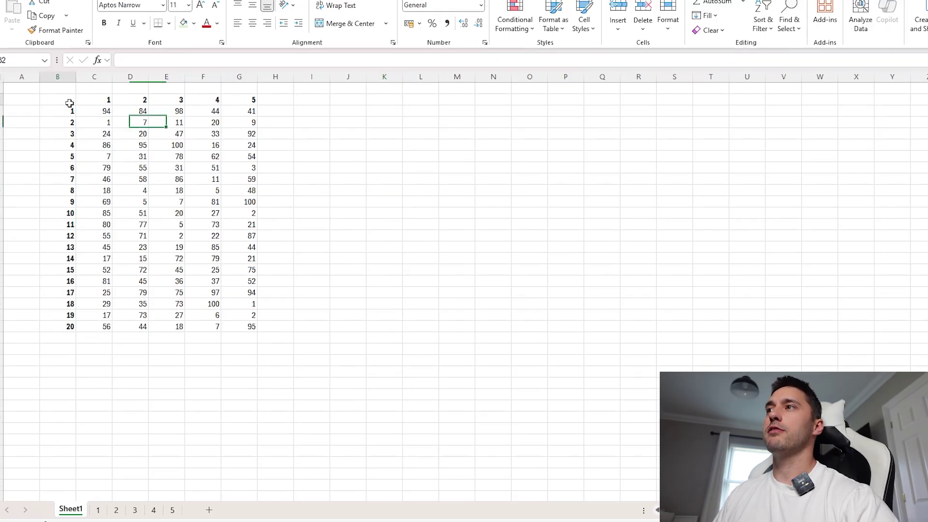
drag(69, 100, 242, 325)
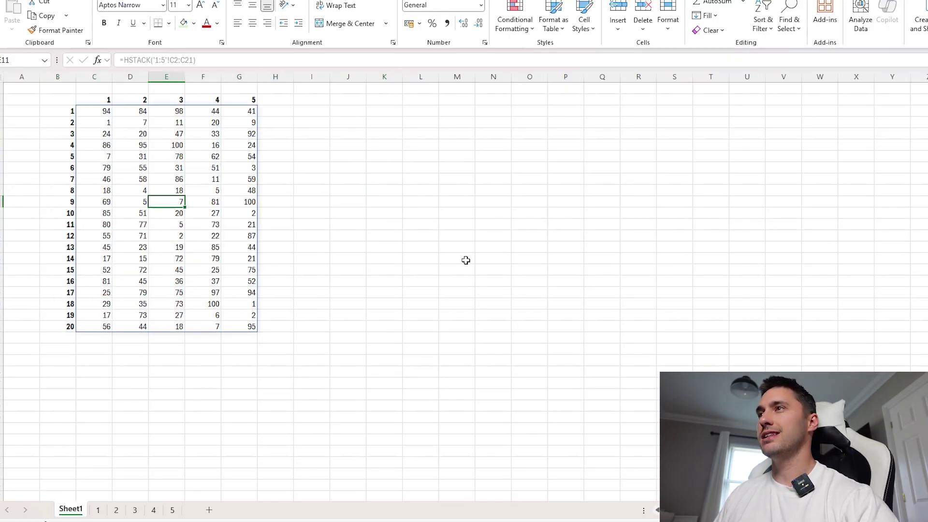
click(465, 259)
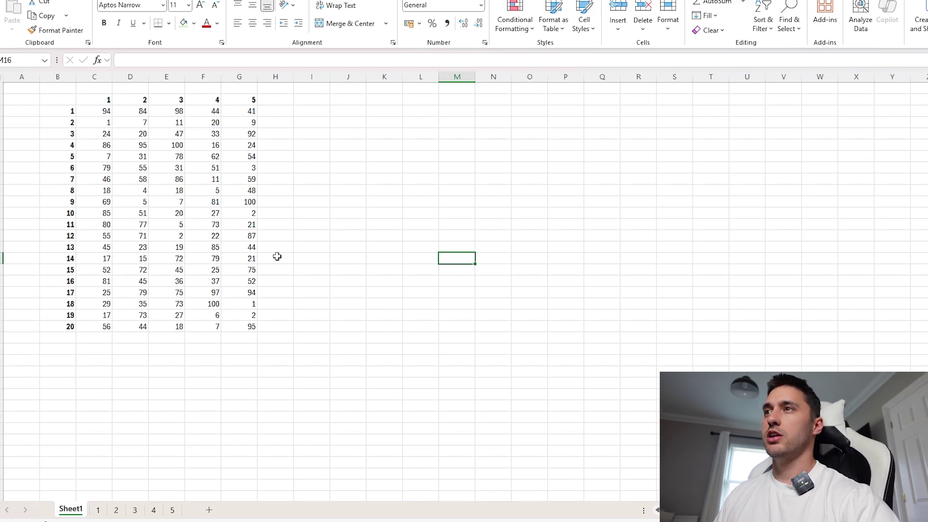
click(212, 224)
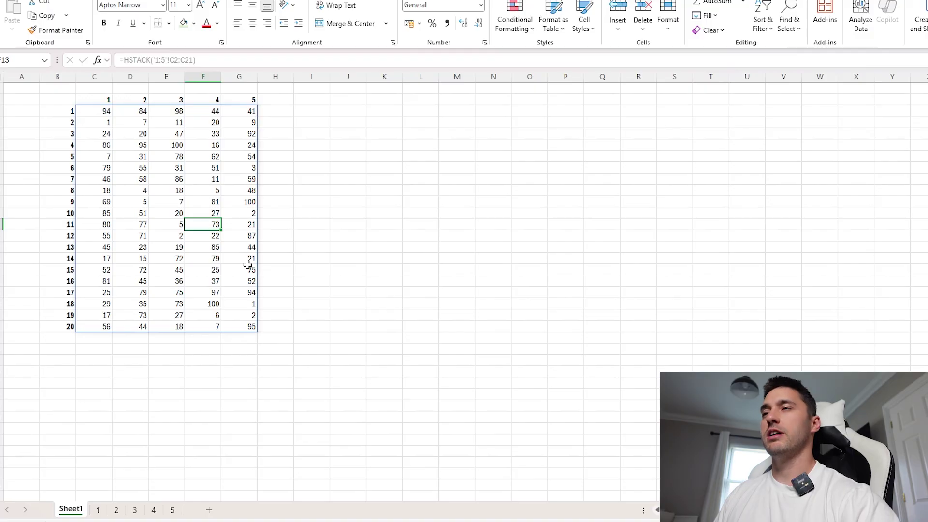